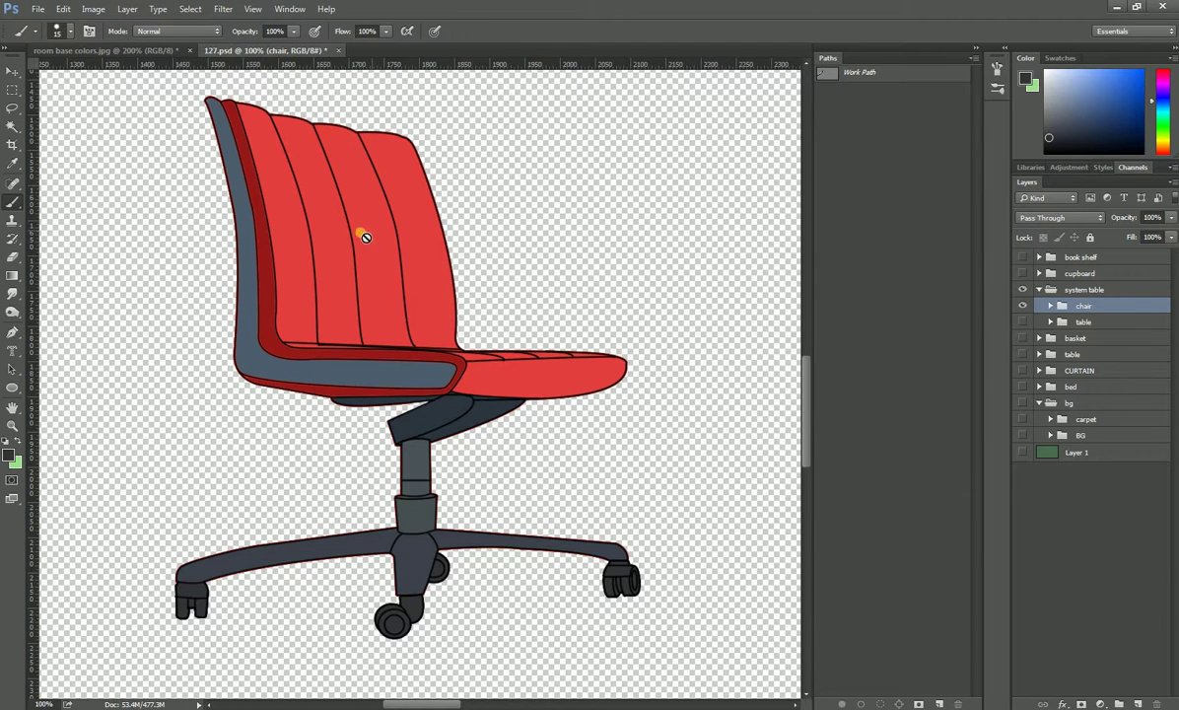
# - Hide the chair group and show the table group's desk line art
pyautogui.moveTo(368, 237); pyautogui.dragTo(400, 291)
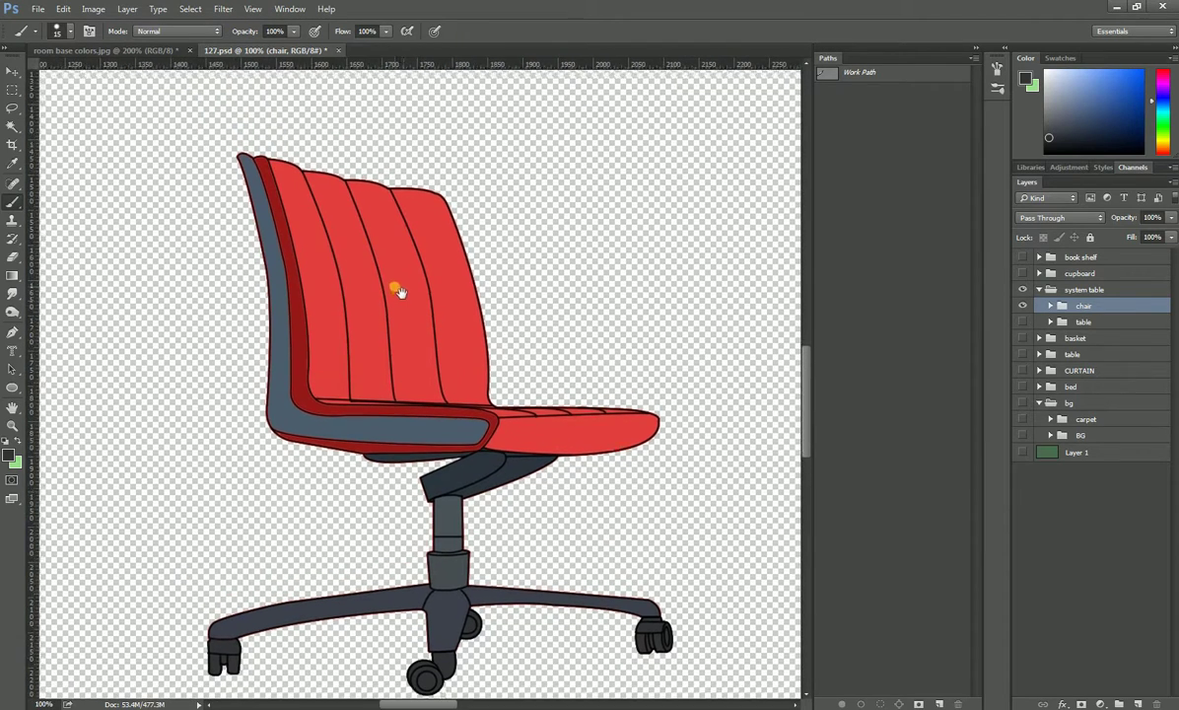
pyautogui.hotkey('ctrl', '-')
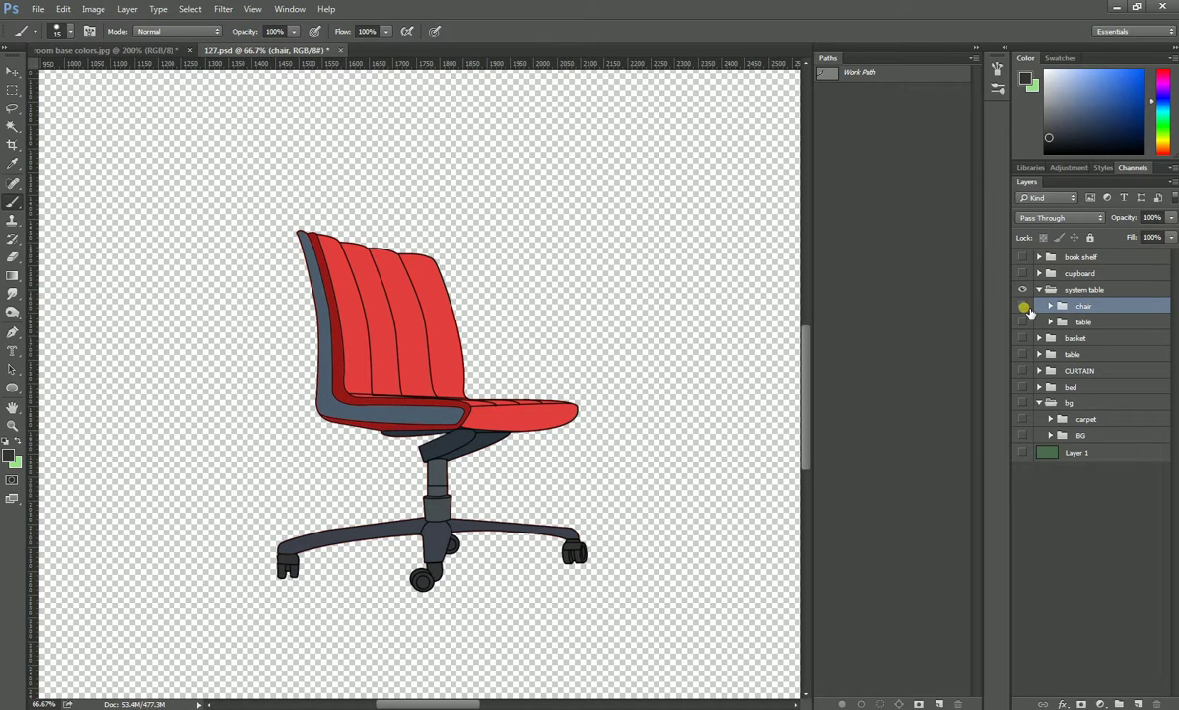
pyautogui.click(1023, 307)
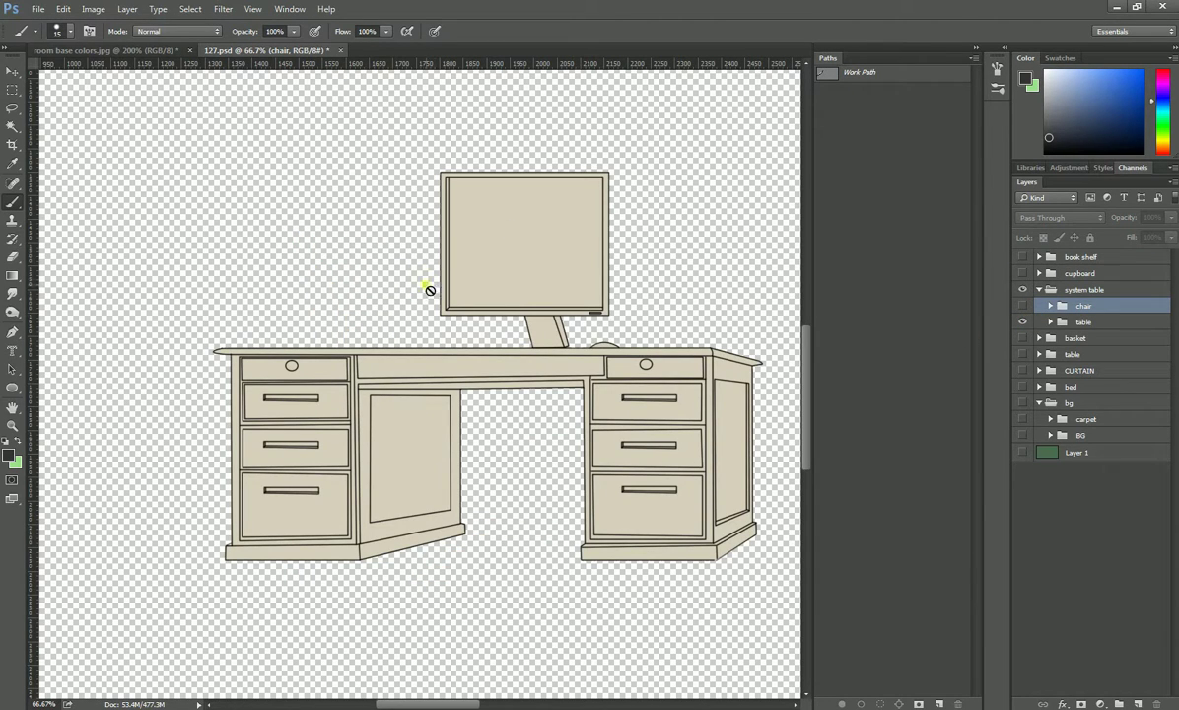
# - Sample the desk's tan-brown from the room base colors painting, undoing a stray clock stroke
pyautogui.click(162, 50)
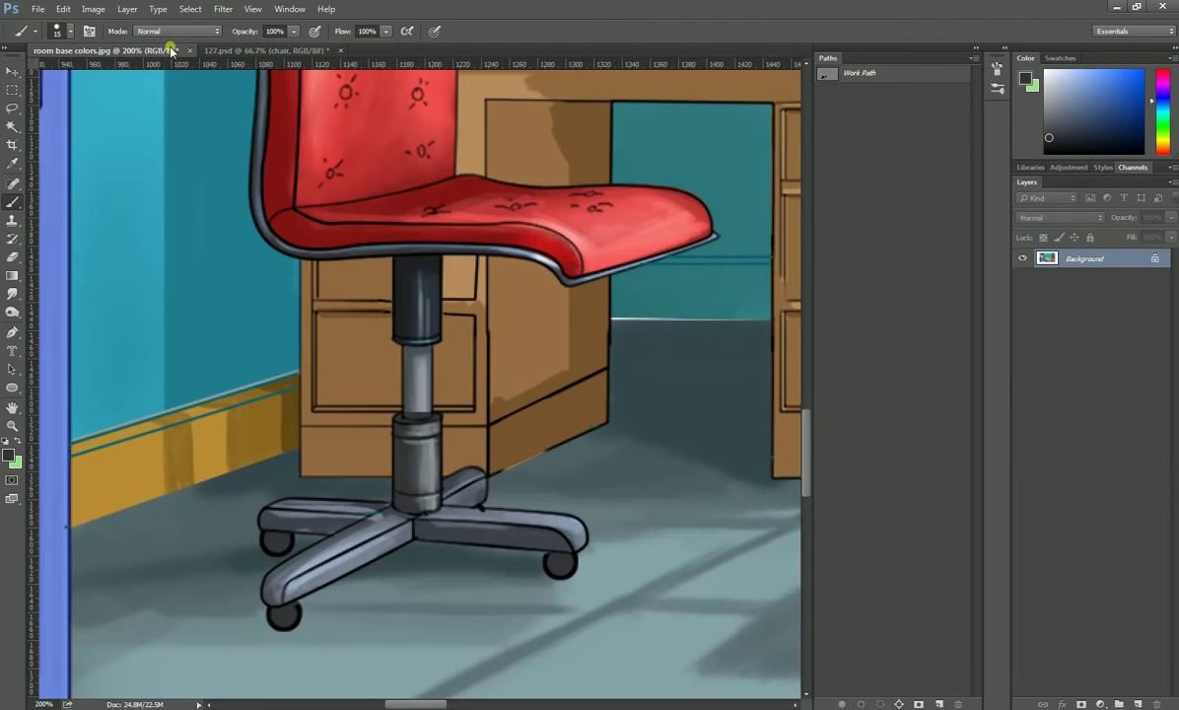
pyautogui.moveTo(571, 263)
pyautogui.mouseDown()
pyautogui.moveTo(522, 432)
pyautogui.moveTo(581, 281)
pyautogui.moveTo(584, 313)
pyautogui.moveTo(490, 306)
pyautogui.moveTo(503, 323)
pyautogui.moveTo(573, 334)
pyautogui.moveTo(555, 308)
pyautogui.moveTo(580, 322)
pyautogui.moveTo(595, 310)
pyautogui.mouseUp()
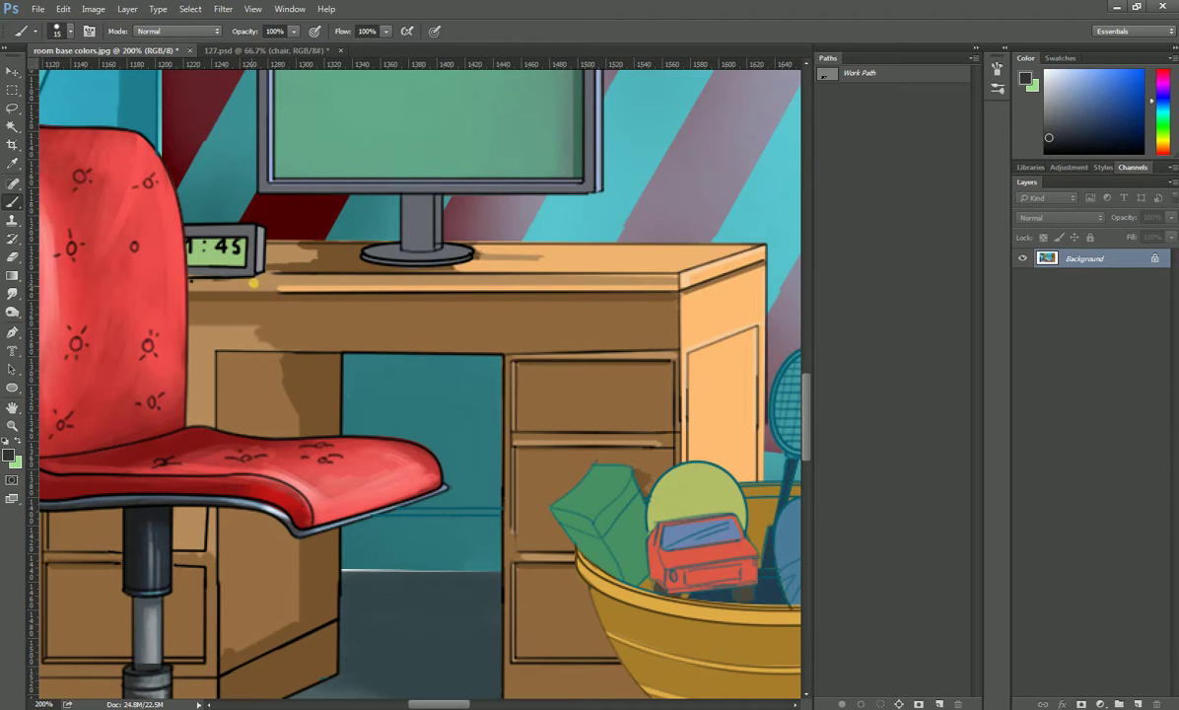
pyautogui.moveTo(242, 267); pyautogui.dragTo(228, 254)
pyautogui.hotkey('ctrl', 'z')
pyautogui.keyDown('alt'); pyautogui.click(268, 286); pyautogui.keyUp('alt')
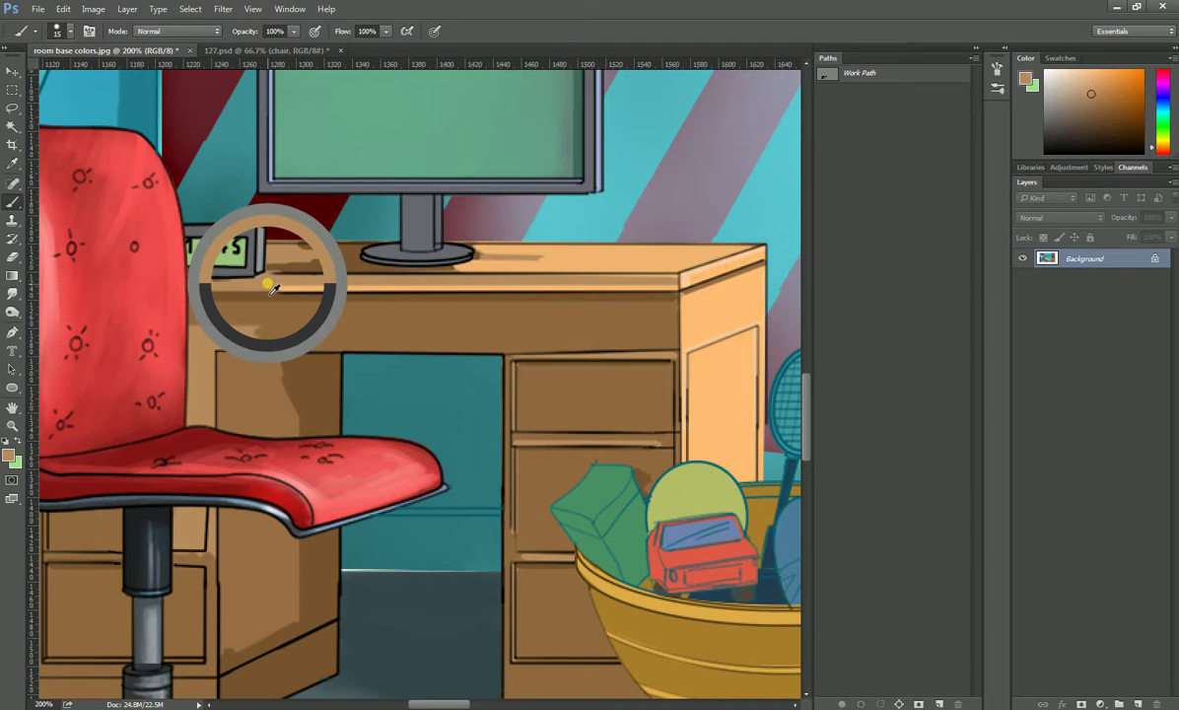
# - In 127.psd, lock the lineart layer and fill the transparency-locked desk fill layer tan-brown
pyautogui.click(281, 50)
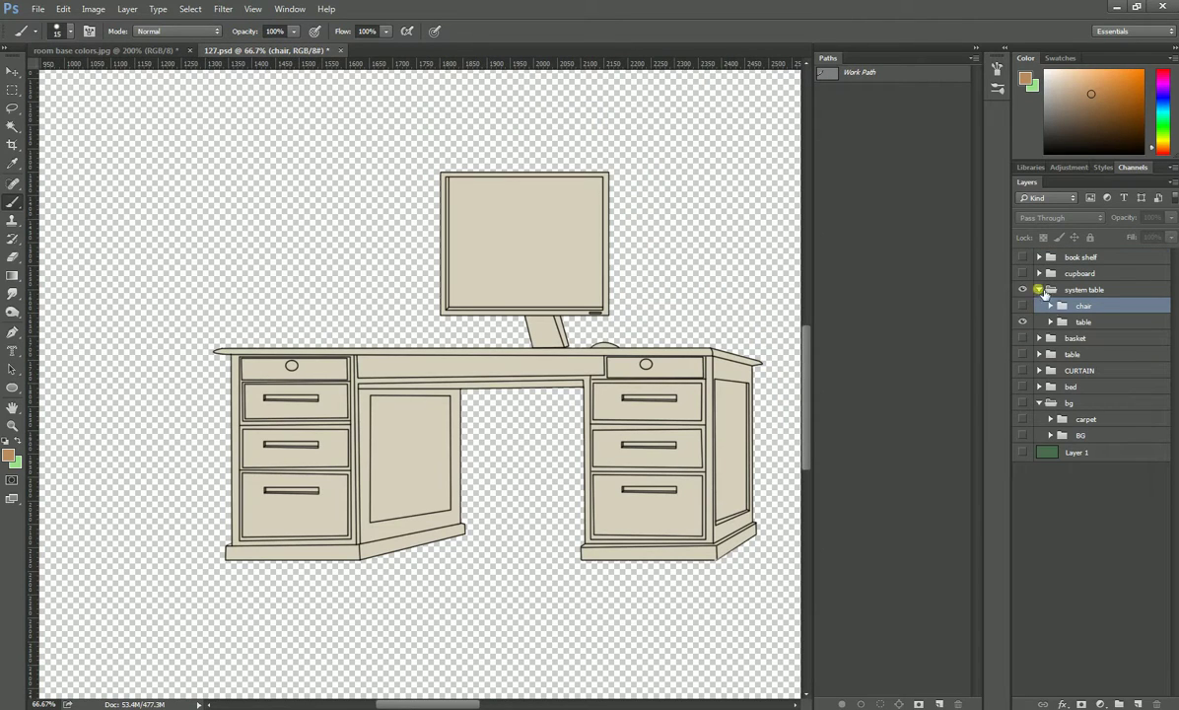
pyautogui.click(1051, 321)
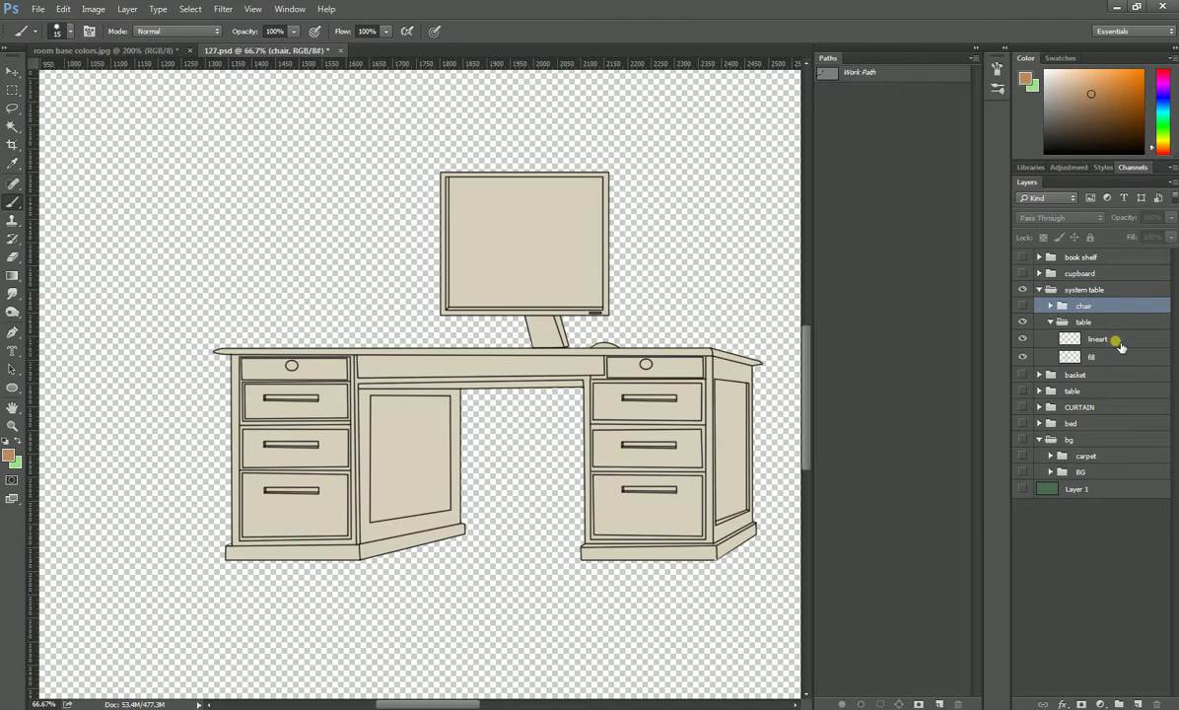
pyautogui.click(1109, 339)
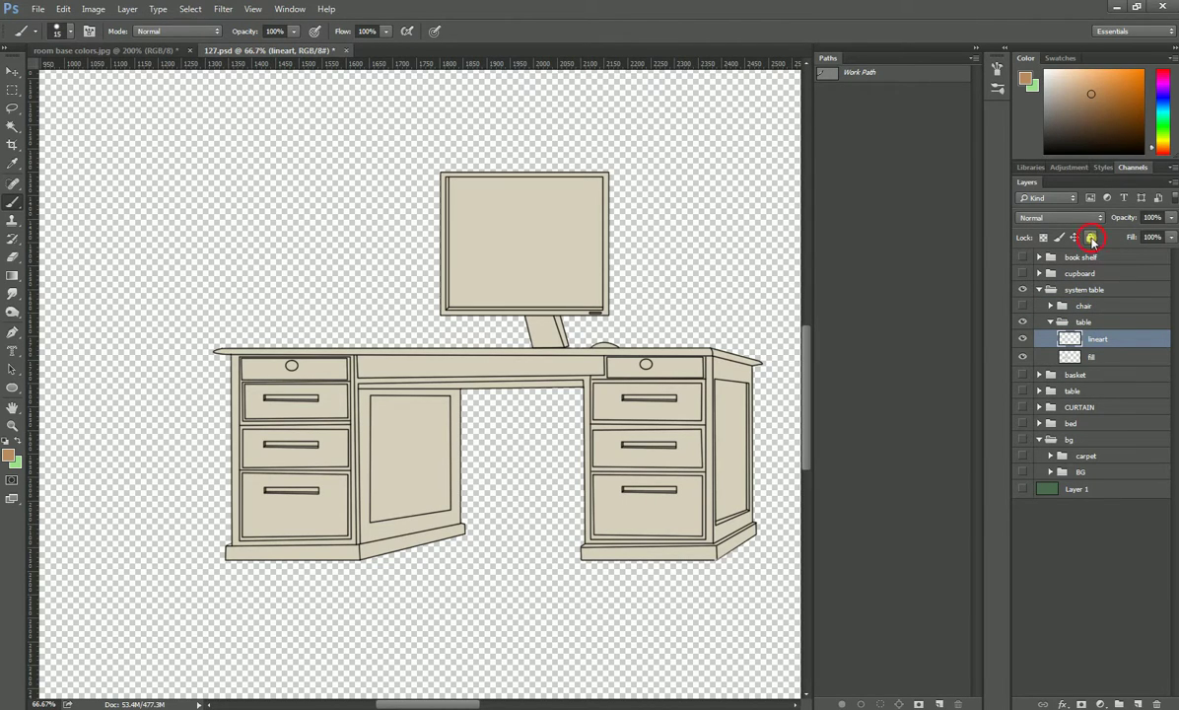
pyautogui.click(1091, 238)
pyautogui.click(1092, 350)
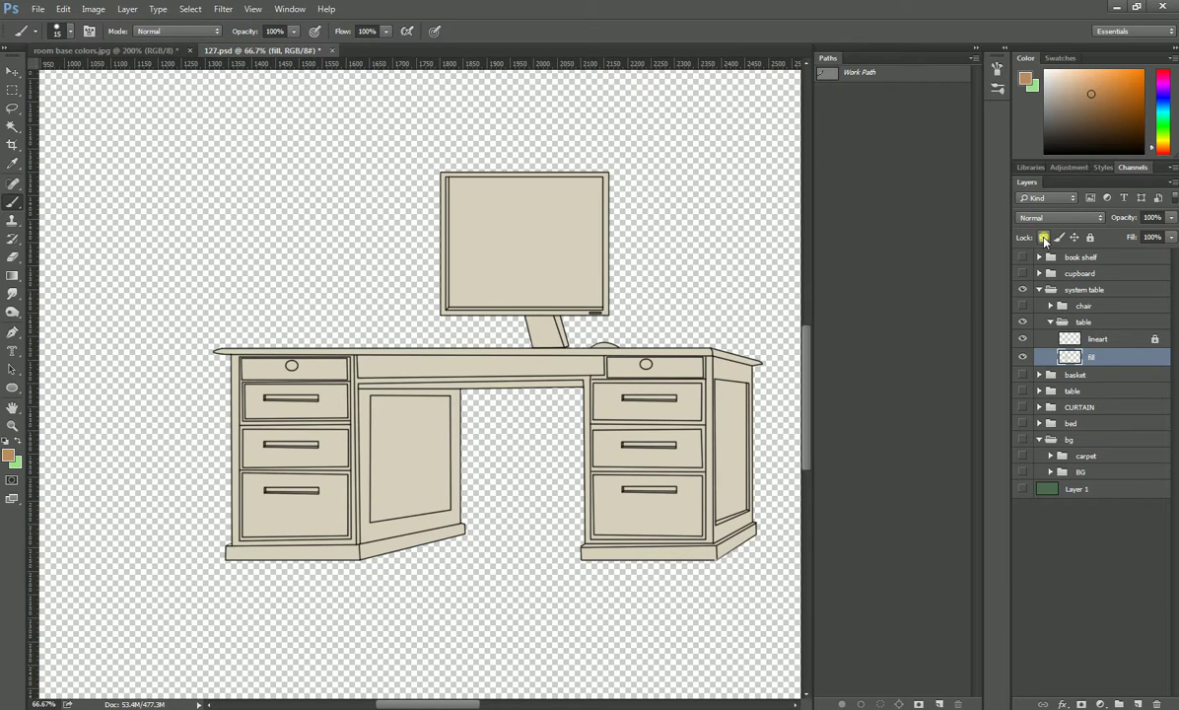
pyautogui.click(1045, 239)
pyautogui.hotkey('alt', 'BackSpace')
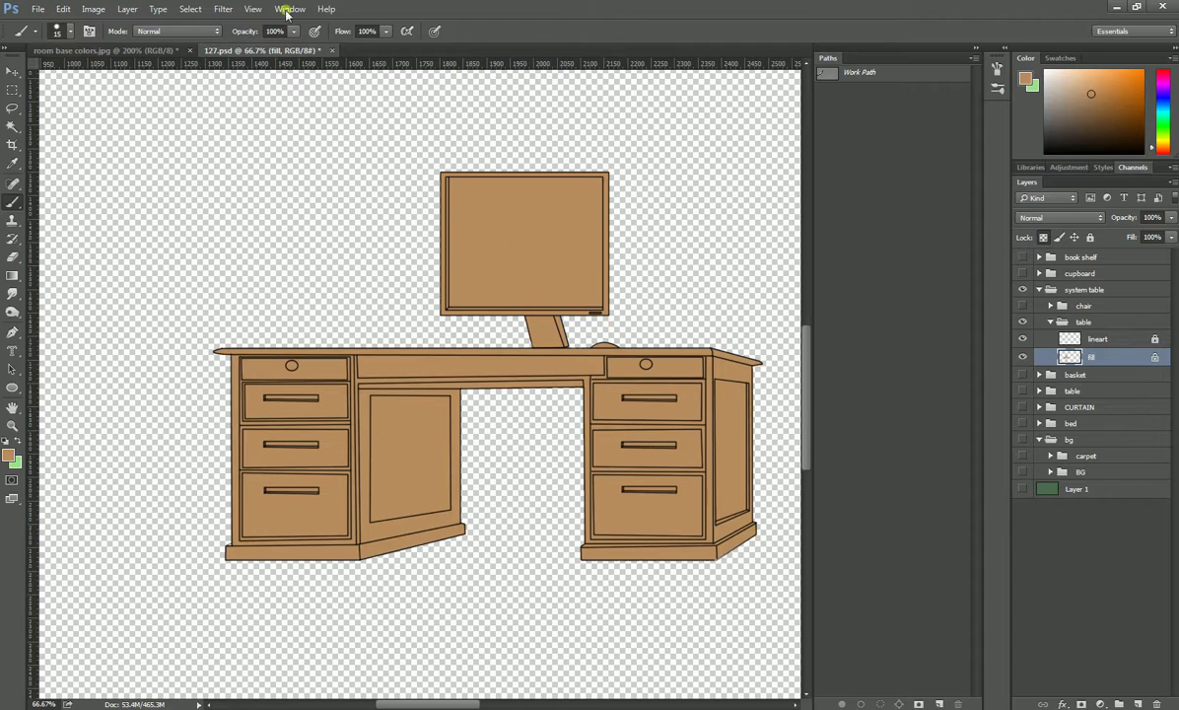
pyautogui.click(168, 52)
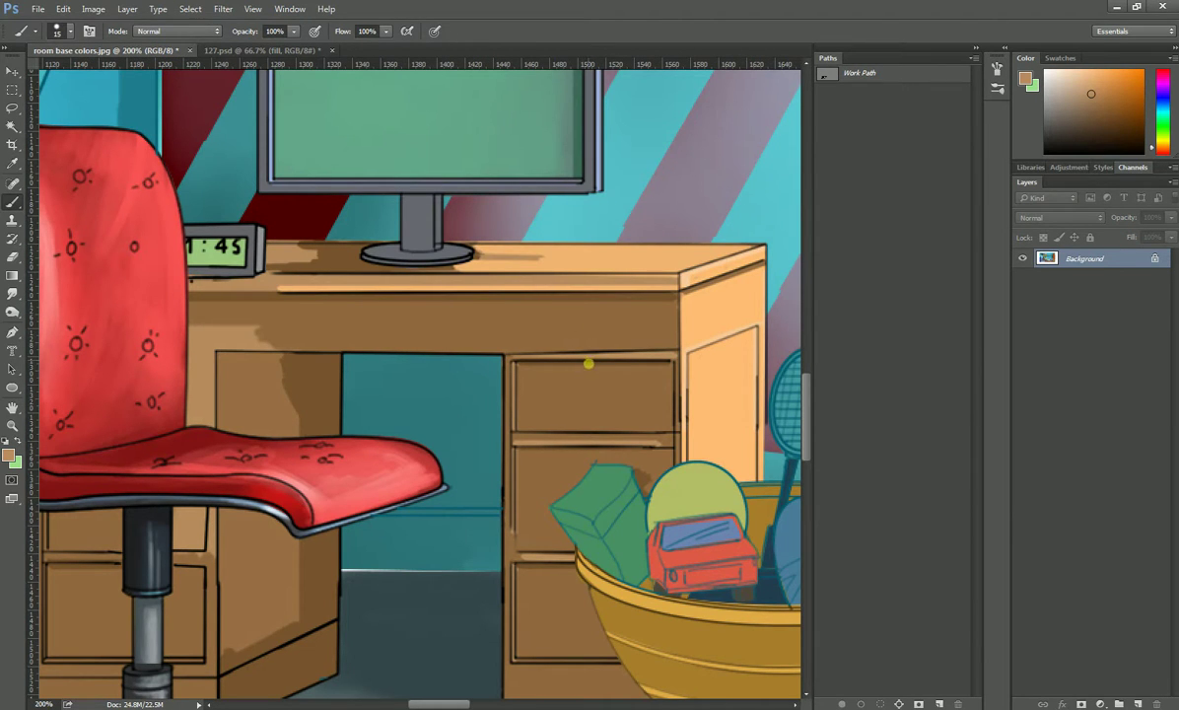
pyautogui.click(261, 50)
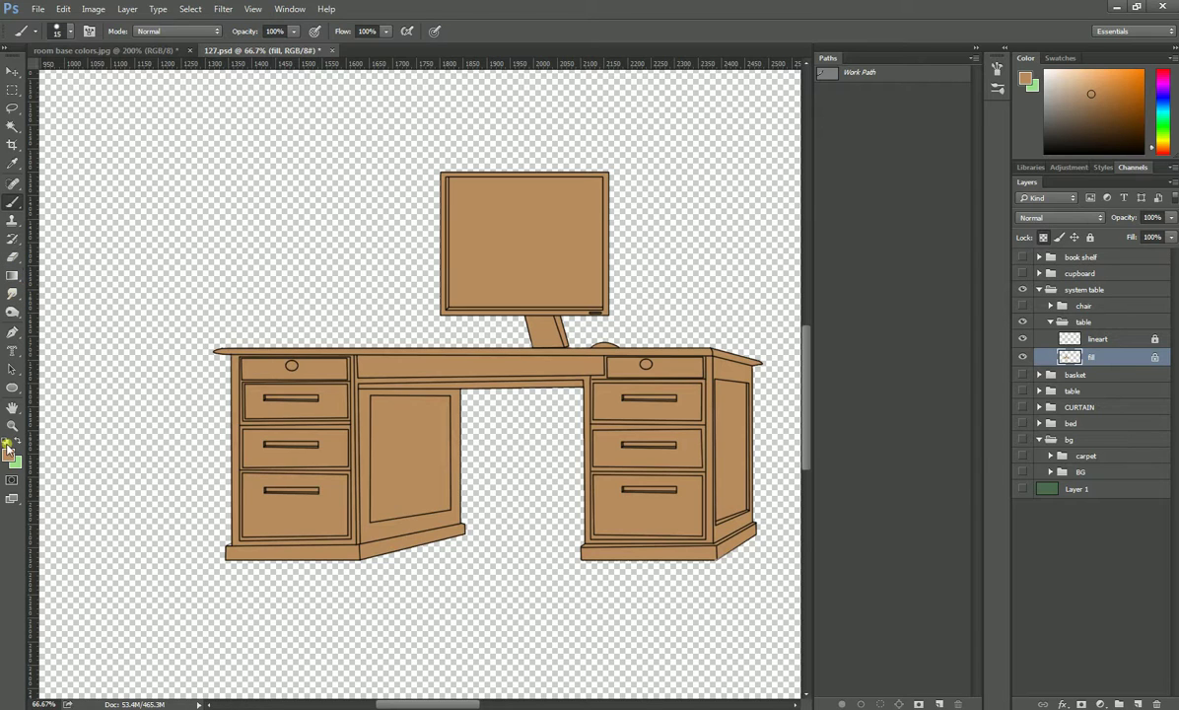
# - Set the foreground colour to a muted red-brown, 86473b, in the Color Picker
pyautogui.click(9, 455)
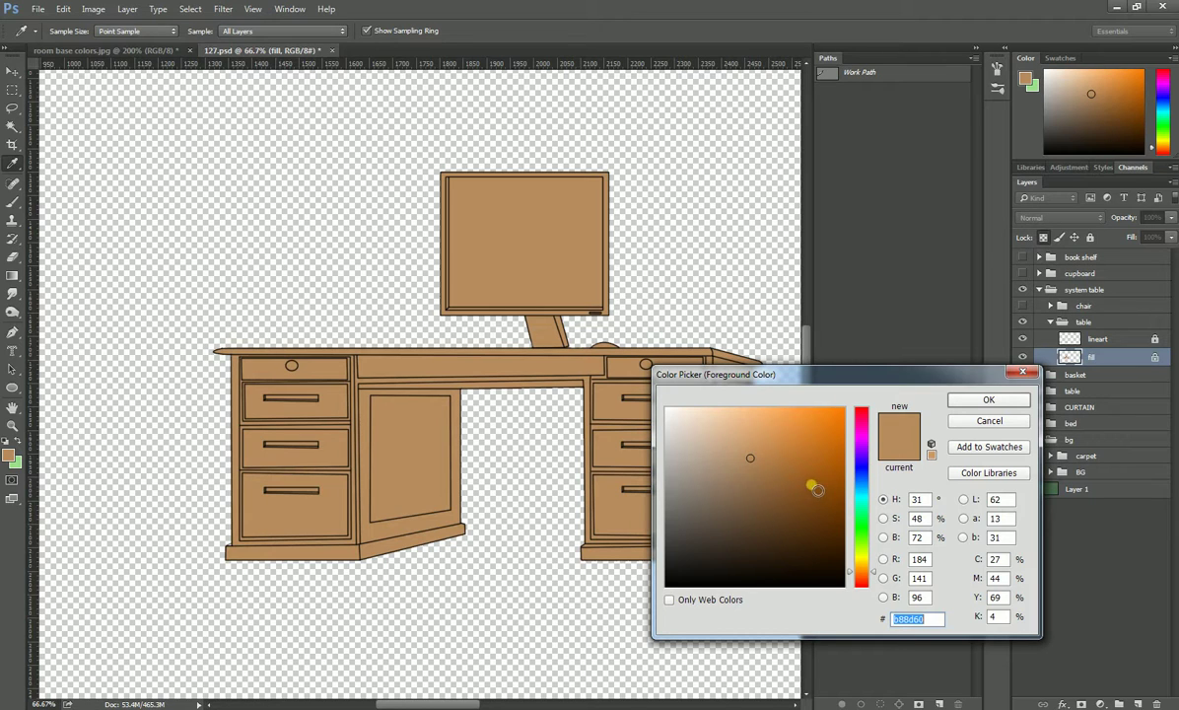
pyautogui.click(833, 422)
pyautogui.moveTo(835, 423); pyautogui.dragTo(840, 456)
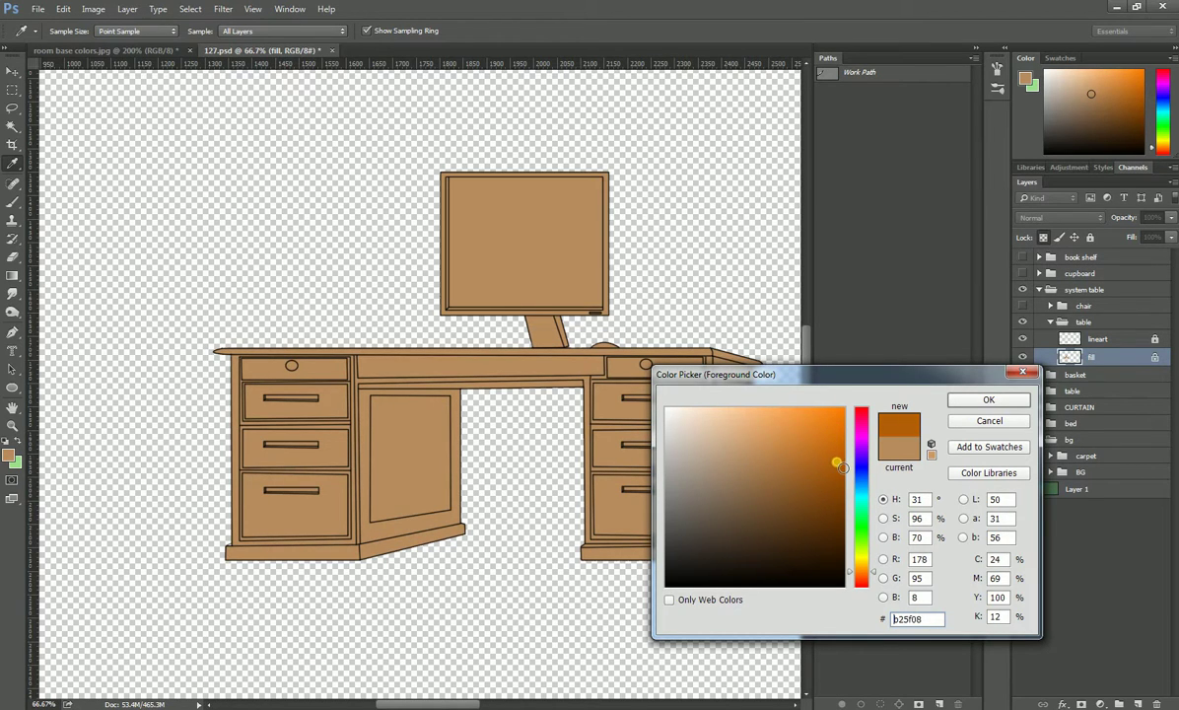
pyautogui.moveTo(859, 569); pyautogui.dragTo(867, 586)
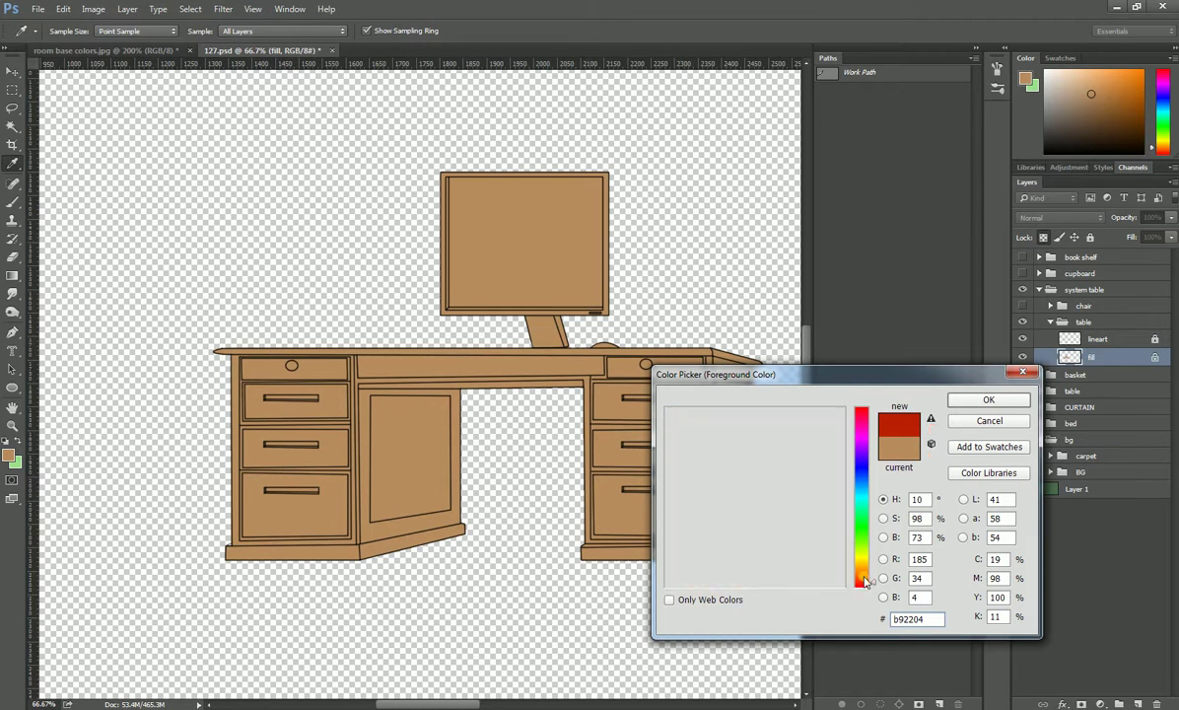
pyautogui.moveTo(824, 474)
pyautogui.mouseDown()
pyautogui.moveTo(739, 490)
pyautogui.moveTo(771, 496)
pyautogui.mouseUp()
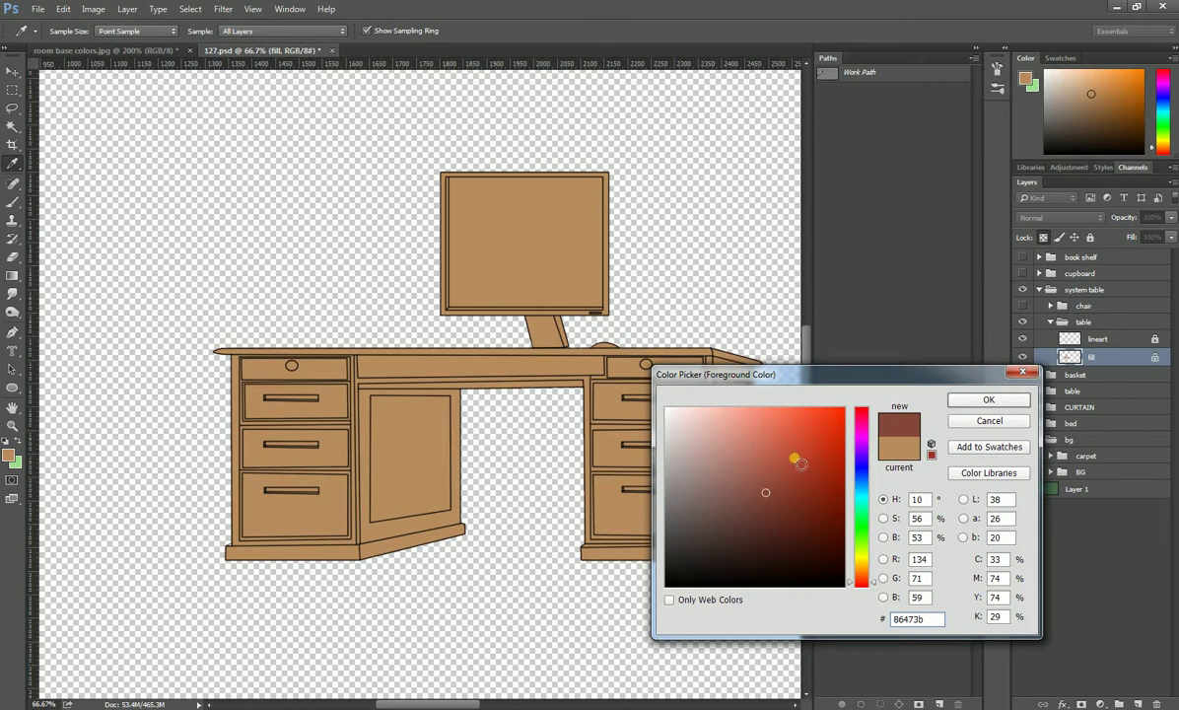
pyautogui.click(987, 402)
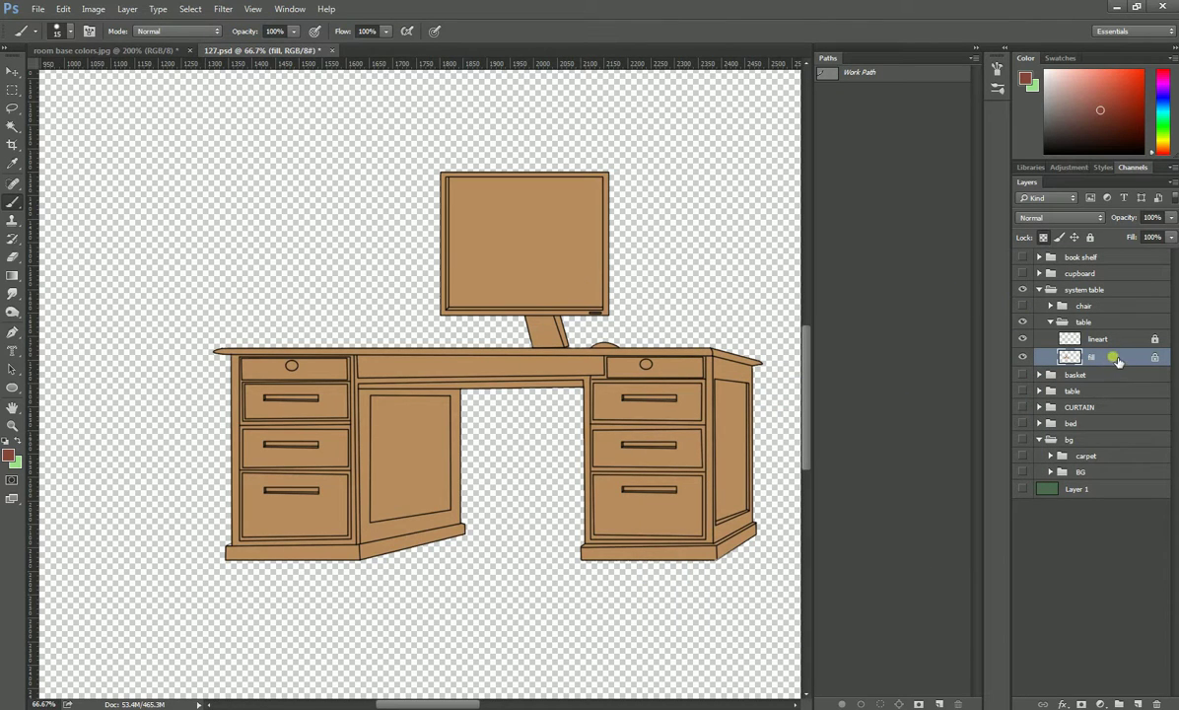
# - Paint the left and right round drawer knobs red-brown using brush sizes 25 and 20
pyautogui.scroll(1, 608, 196)
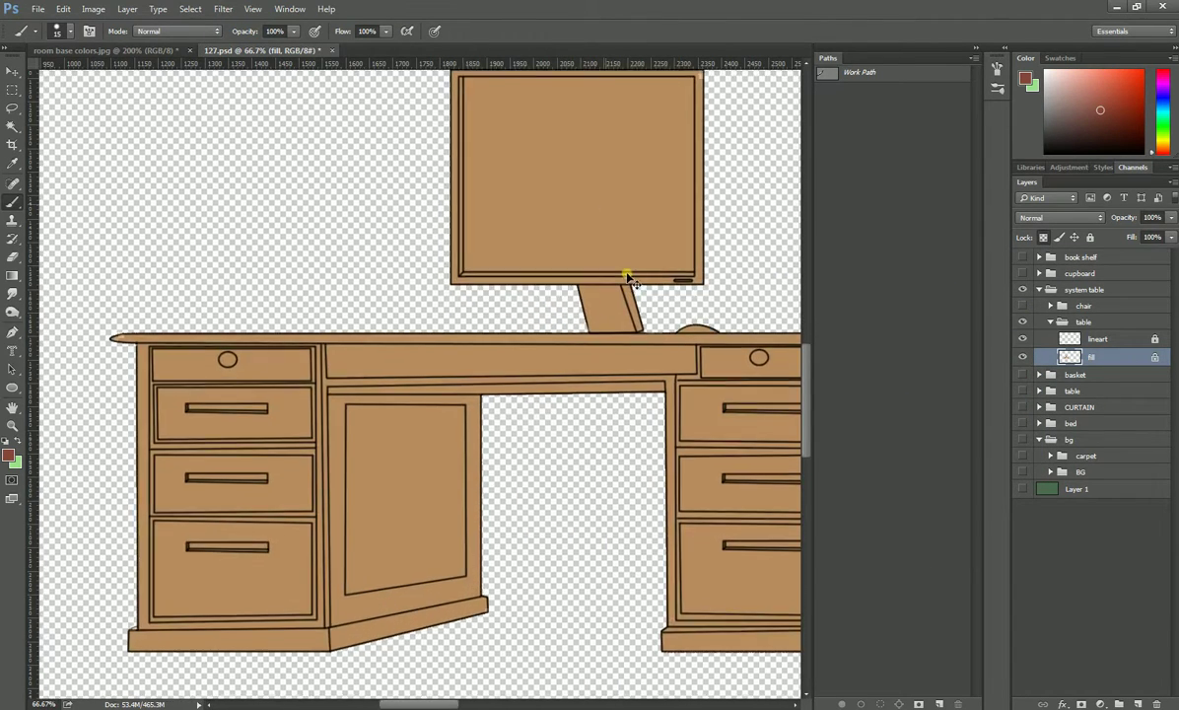
pyautogui.scroll(1, 626, 276)
pyautogui.scroll(1, 513, 323)
pyautogui.moveTo(353, 350)
pyautogui.mouseDown()
pyautogui.moveTo(441, 281)
pyautogui.moveTo(456, 237)
pyautogui.moveTo(473, 242)
pyautogui.mouseUp()
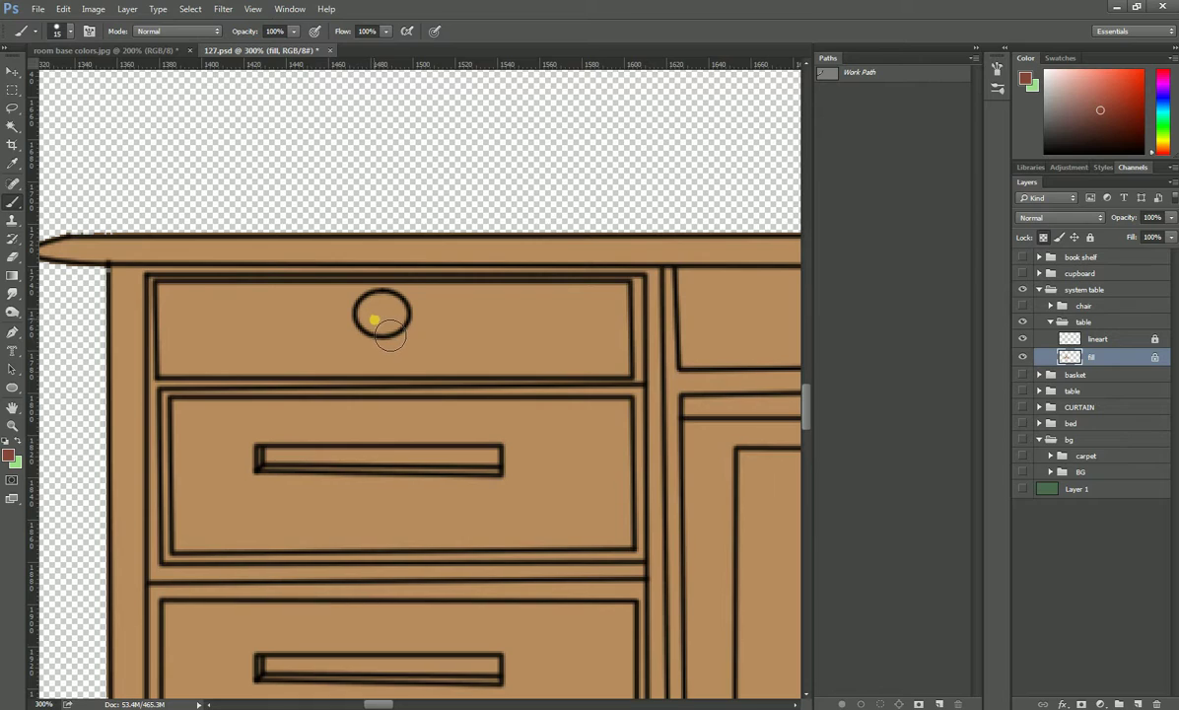
pyautogui.press(']')
pyautogui.press(']')
pyautogui.click(381, 314)
pyautogui.moveTo(579, 379)
pyautogui.mouseDown()
pyautogui.moveTo(599, 311)
pyautogui.moveTo(361, 310)
pyautogui.moveTo(539, 268)
pyautogui.moveTo(339, 259)
pyautogui.mouseUp()
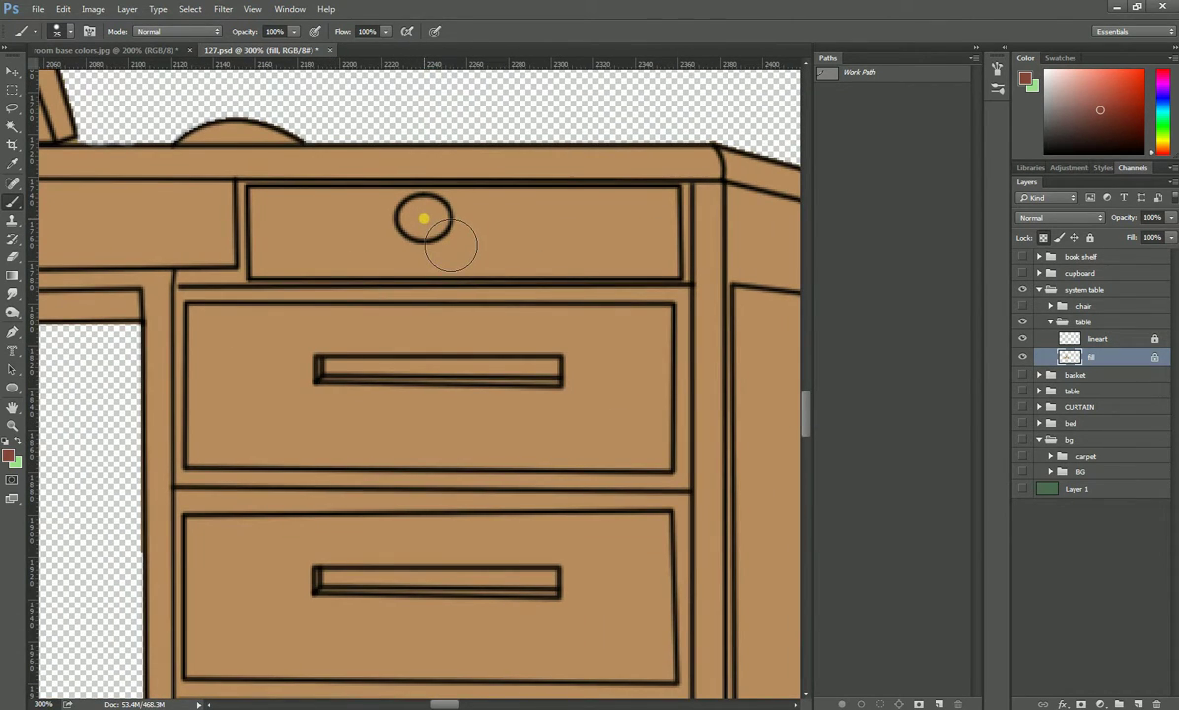
pyautogui.press('[')
pyautogui.click(434, 229)
pyautogui.moveTo(445, 238); pyautogui.dragTo(443, 237)
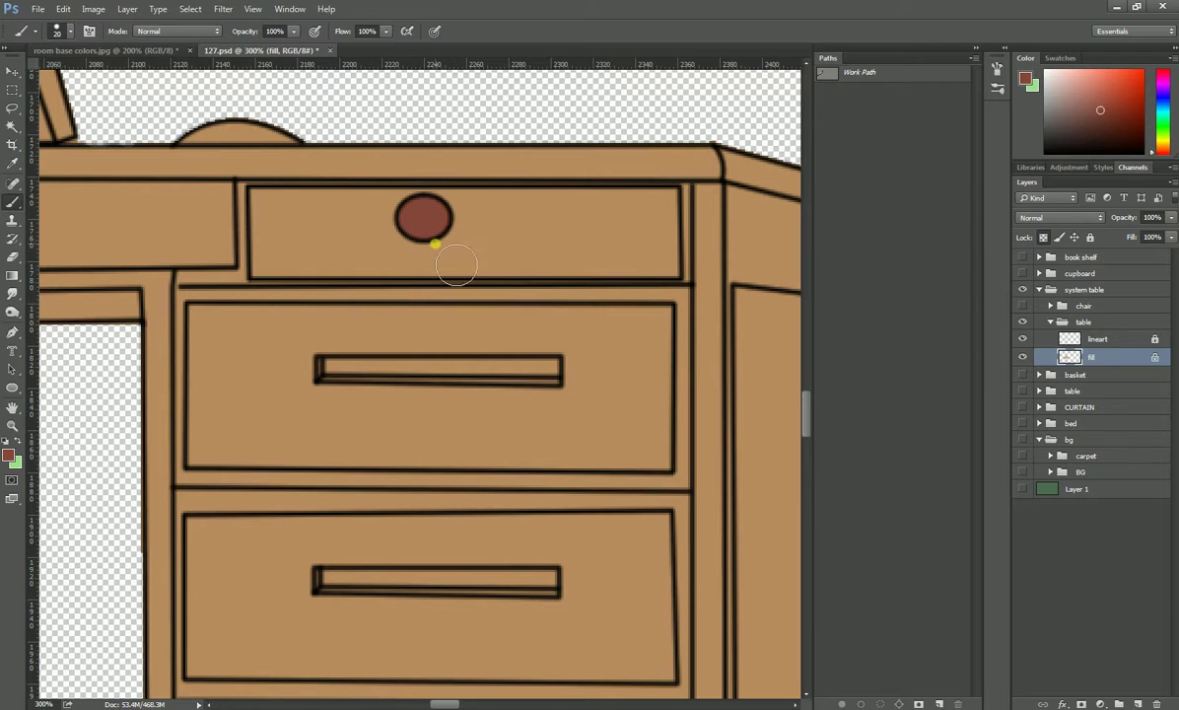
pyautogui.moveTo(352, 370); pyautogui.dragTo(501, 369)
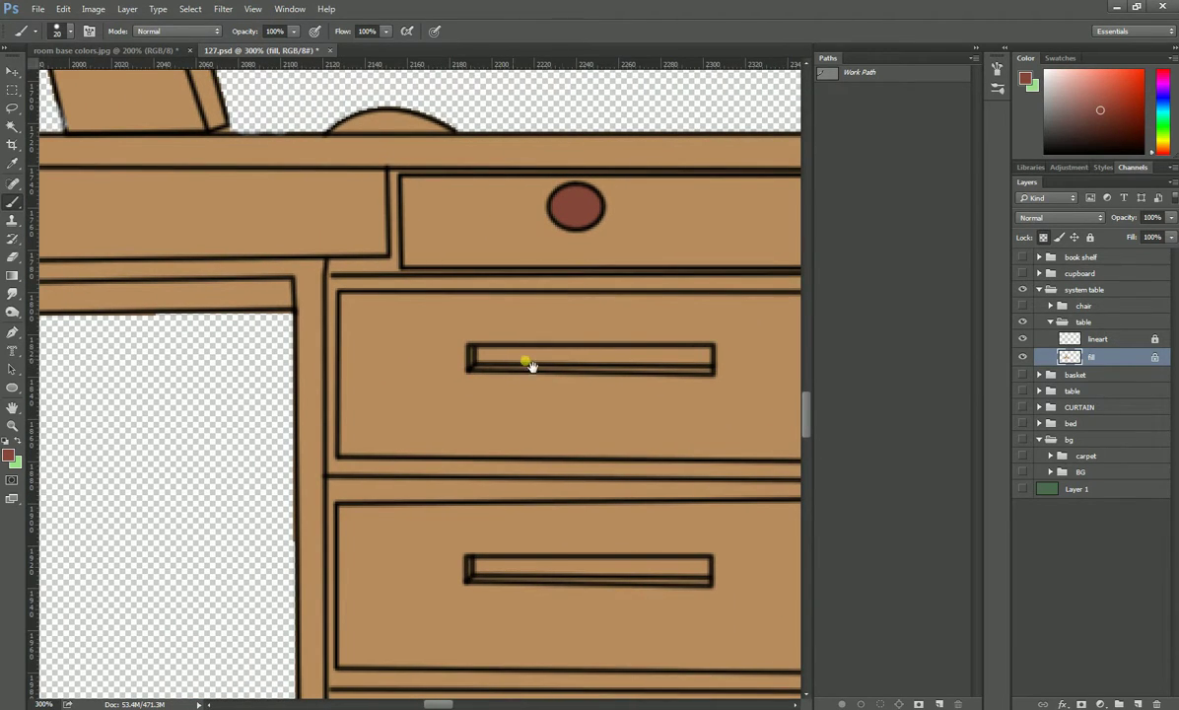
# - Set the foreground colour to greyish-brown 7f6e6a for the drawer handles
pyautogui.click(10, 454)
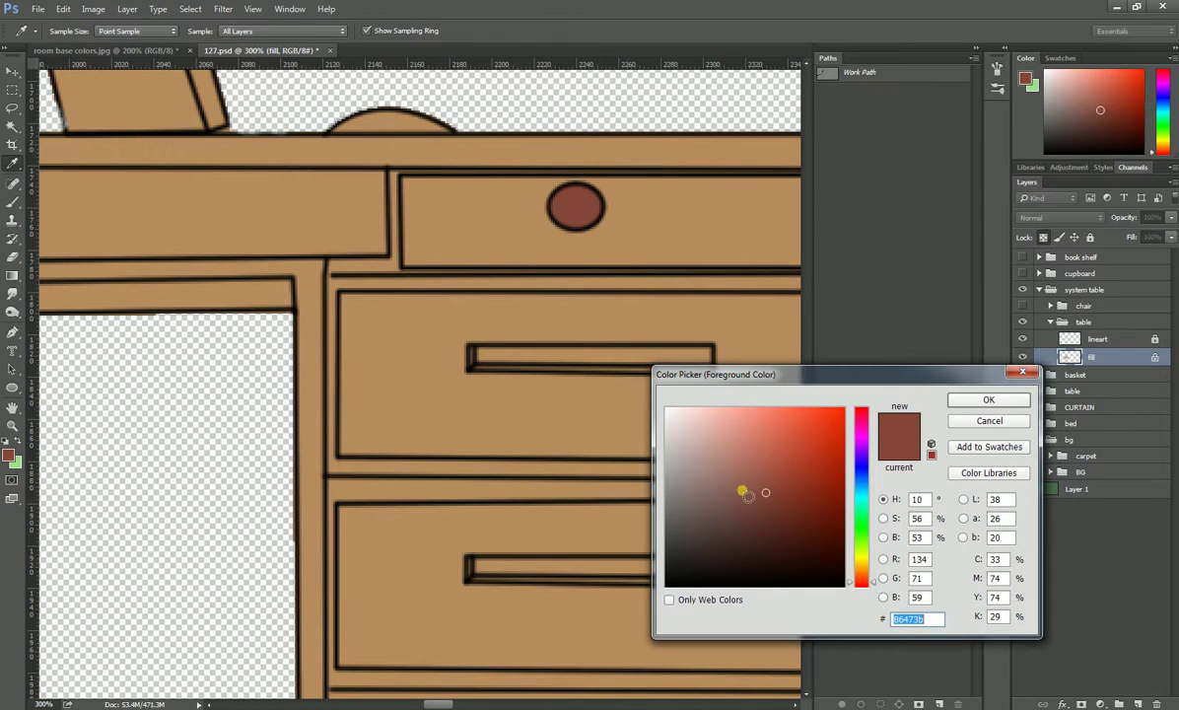
pyautogui.click(696, 505)
pyautogui.moveTo(698, 504); pyautogui.dragTo(701, 503)
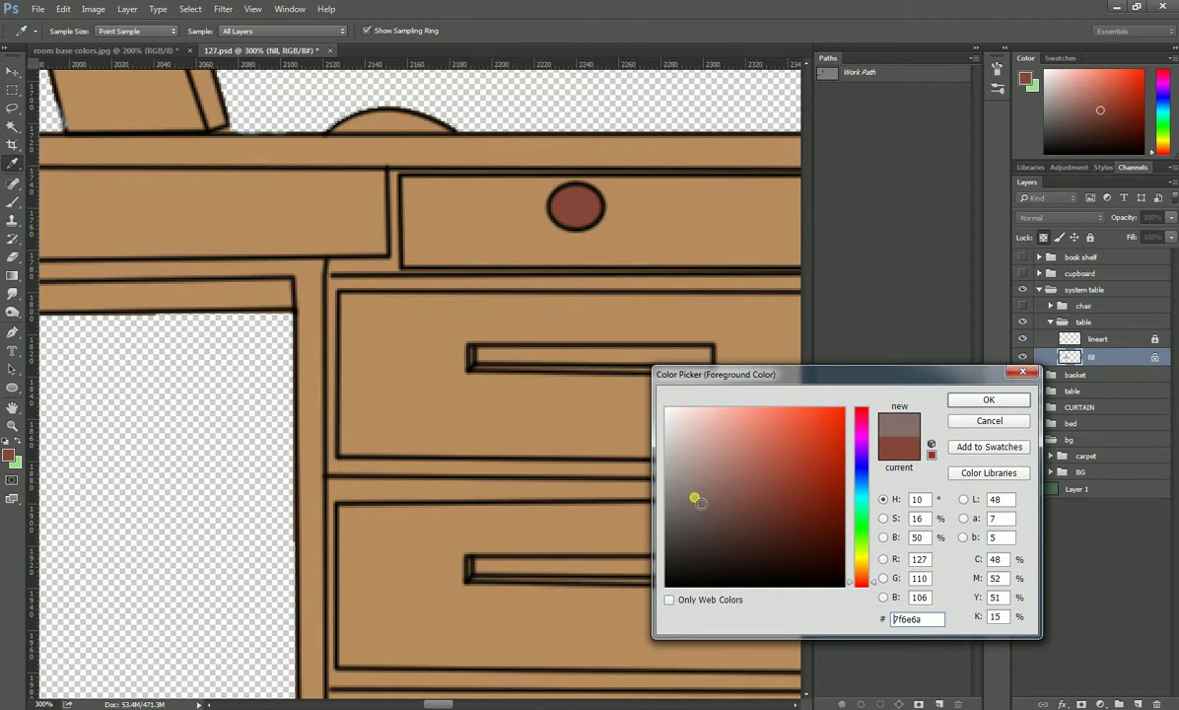
pyautogui.click(989, 400)
# - Paint the upper, middle and lower handles of the first drawer stack grey
pyautogui.moveTo(547, 412); pyautogui.dragTo(377, 305)
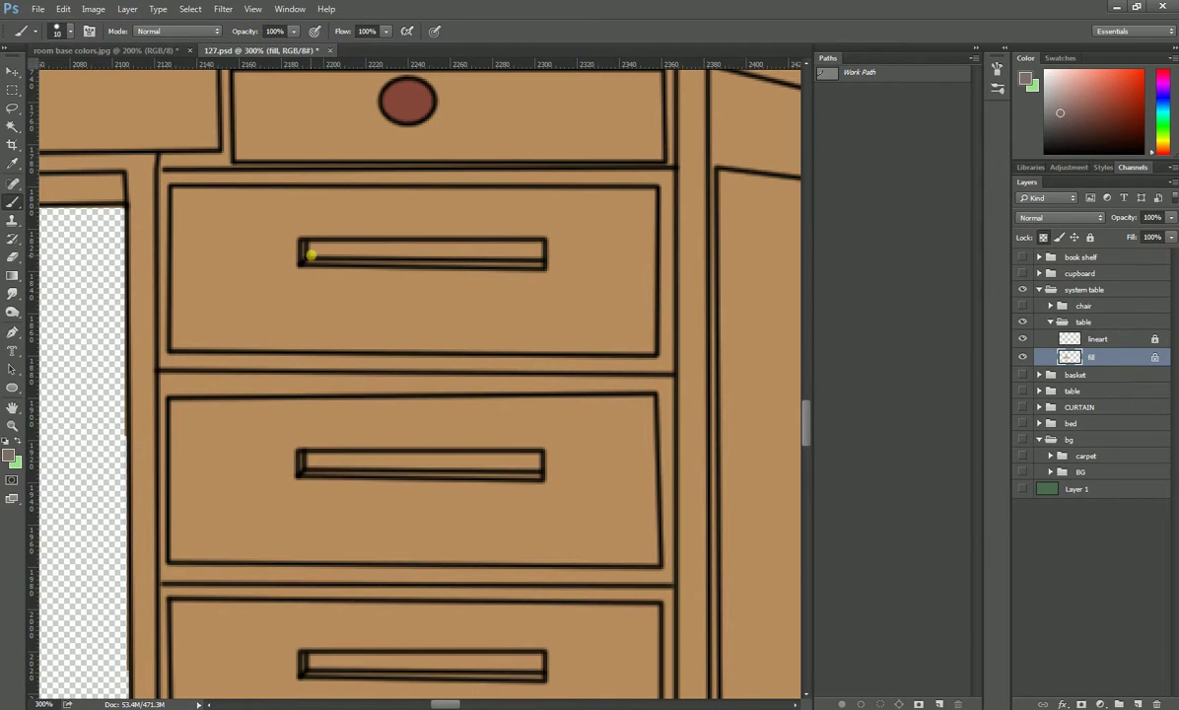
pyautogui.press('[')
pyautogui.moveTo(306, 246); pyautogui.dragTo(306, 259)
pyautogui.keyDown('shift'); pyautogui.click(539, 250); pyautogui.keyUp('shift')
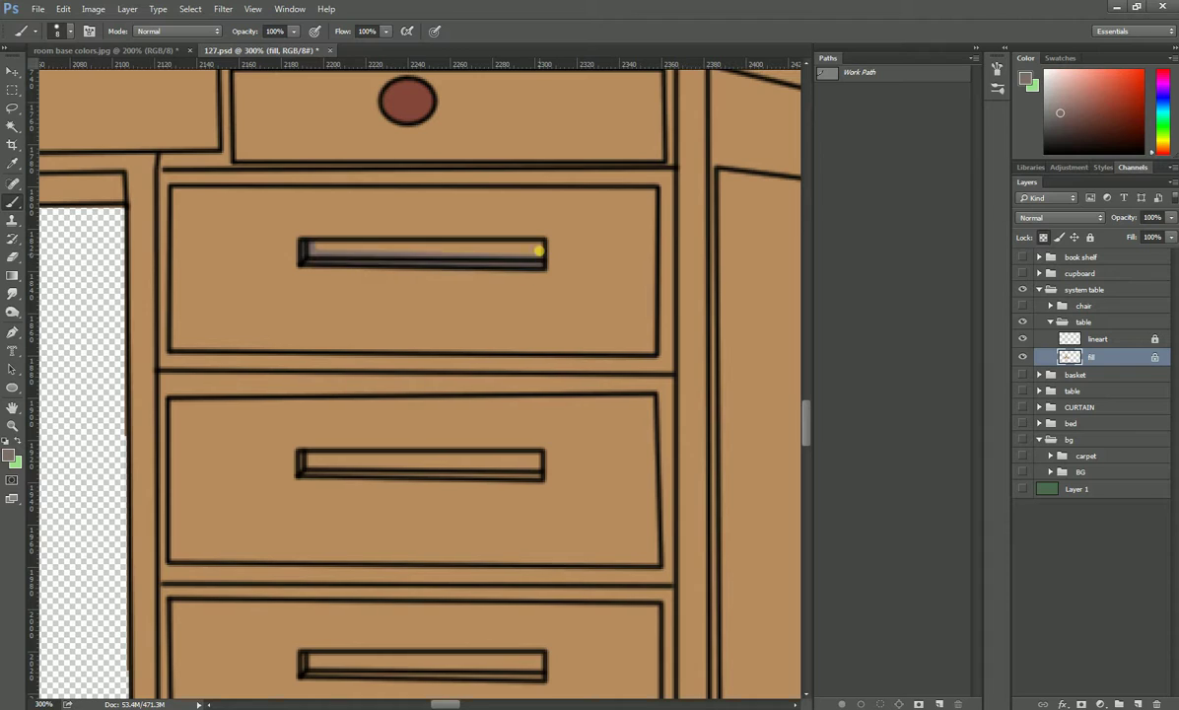
pyautogui.keyDown('shift'); pyautogui.click(312, 250); pyautogui.keyUp('shift')
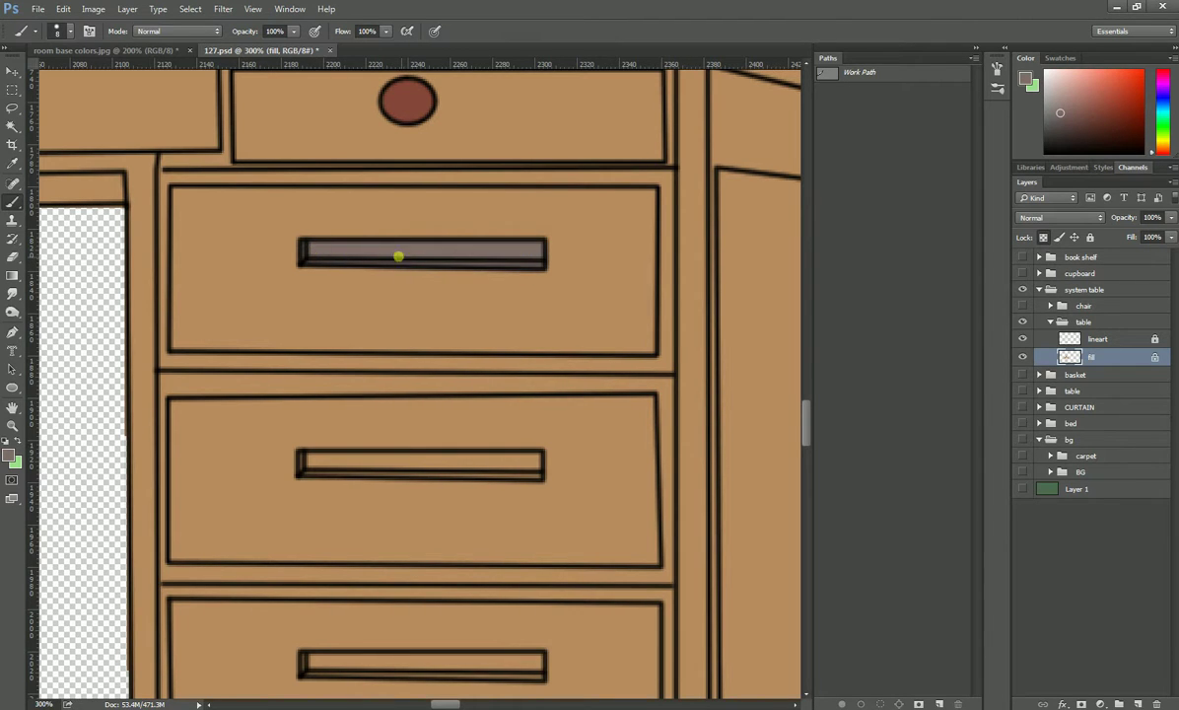
pyautogui.scroll(-3, 509, 307)
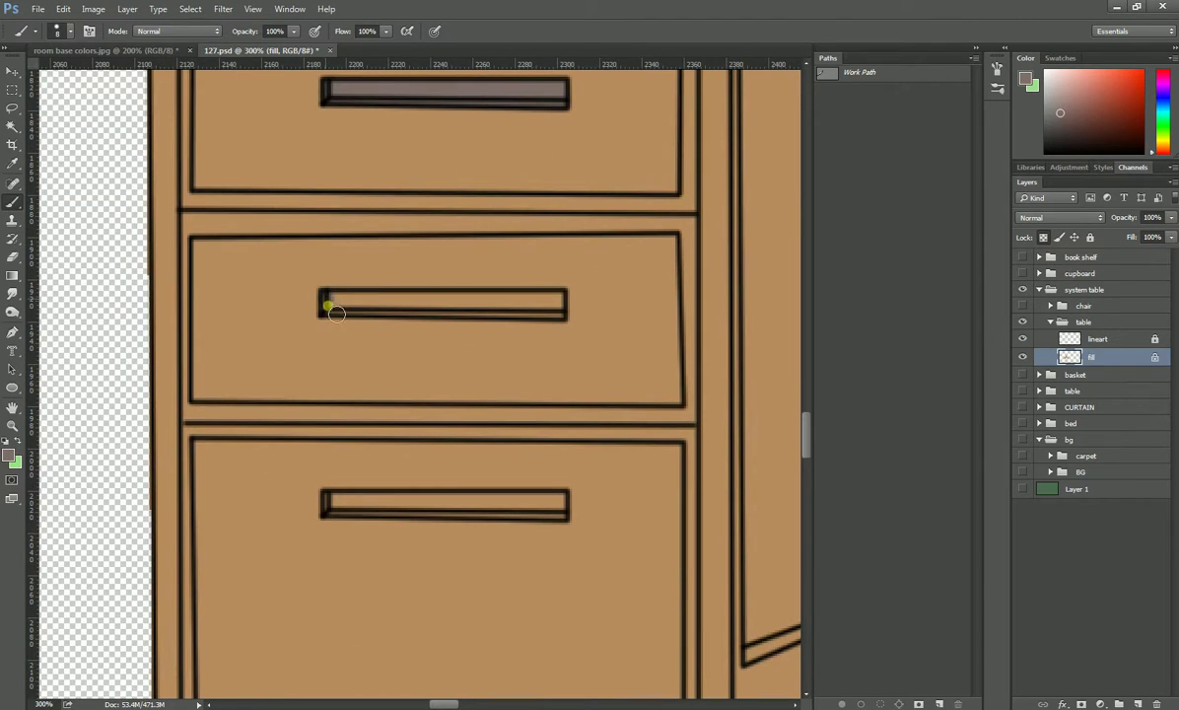
pyautogui.keyDown('shift'); pyautogui.click(559, 312); pyautogui.keyUp('shift')
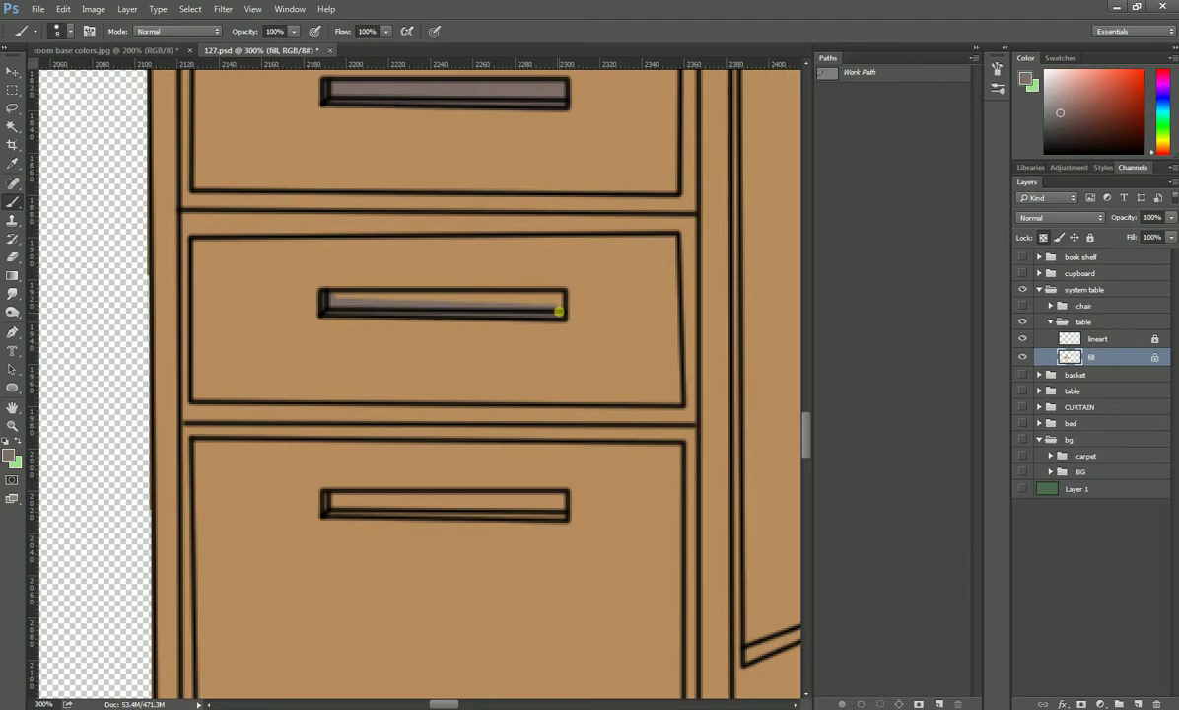
pyautogui.keyDown('shift'); pyautogui.click(321, 298); pyautogui.keyUp('shift')
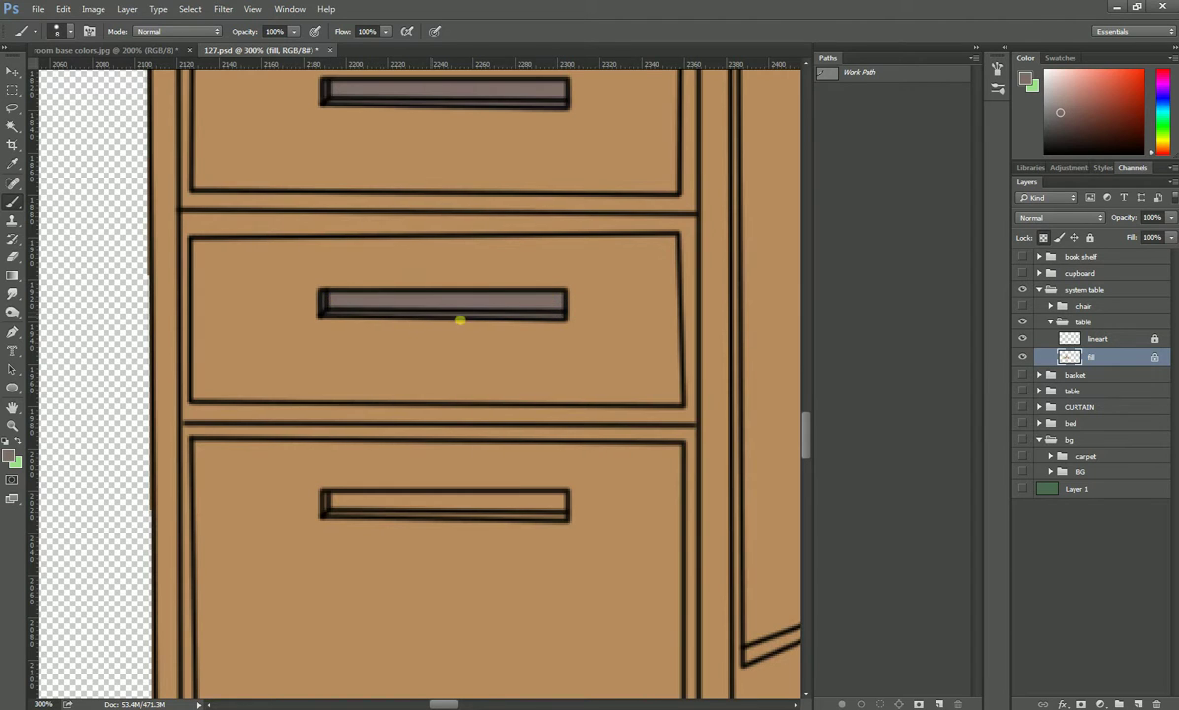
pyautogui.moveTo(498, 329); pyautogui.dragTo(487, 201)
pyautogui.click(314, 365)
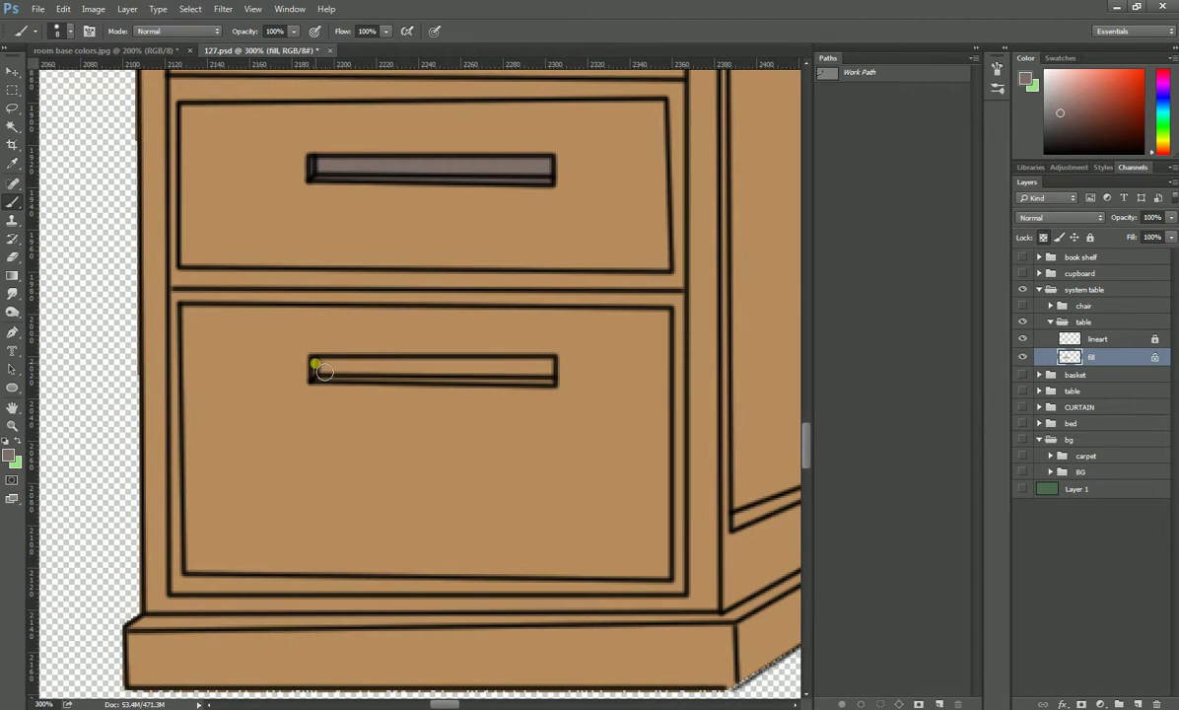
pyautogui.click(355, 367)
pyautogui.moveTo(550, 364); pyautogui.dragTo(522, 370)
pyautogui.moveTo(327, 374); pyautogui.dragTo(552, 361)
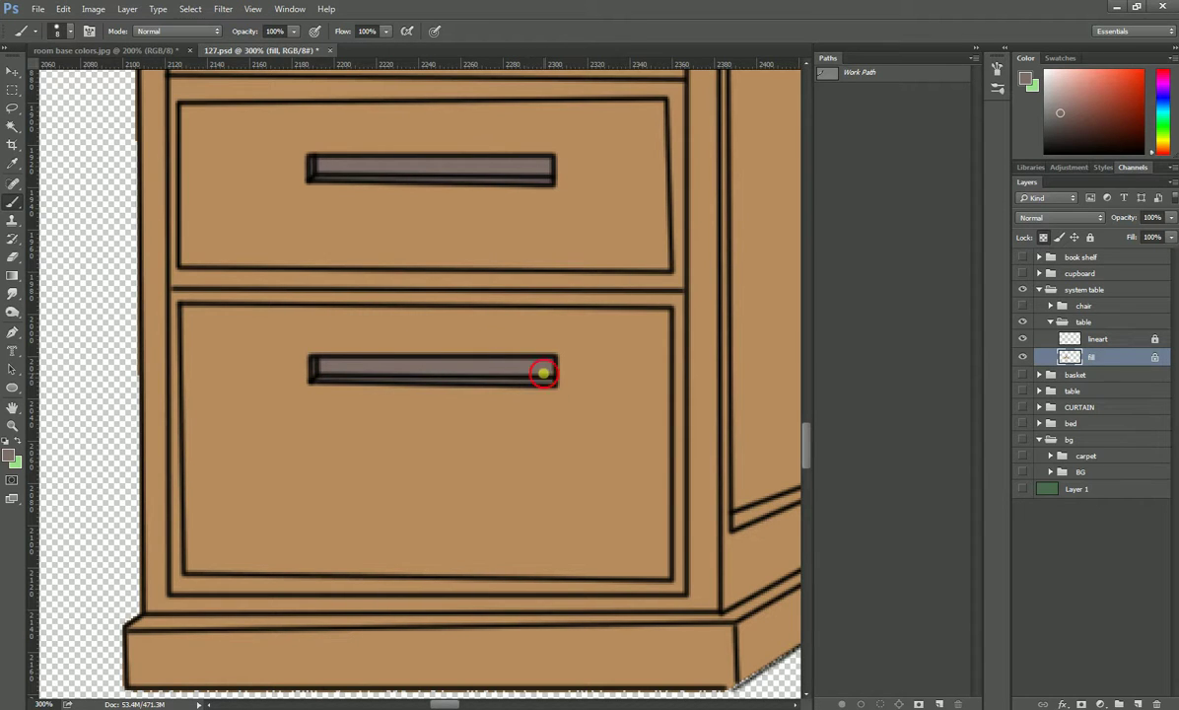
# - Paint the three handles on the round-knob drawer stack grey, undoing one wrong stroke
pyautogui.moveTo(350, 266)
pyautogui.mouseDown()
pyautogui.moveTo(286, 333)
pyautogui.moveTo(610, 315)
pyautogui.mouseUp()
pyautogui.moveTo(393, 331); pyautogui.dragTo(497, 360)
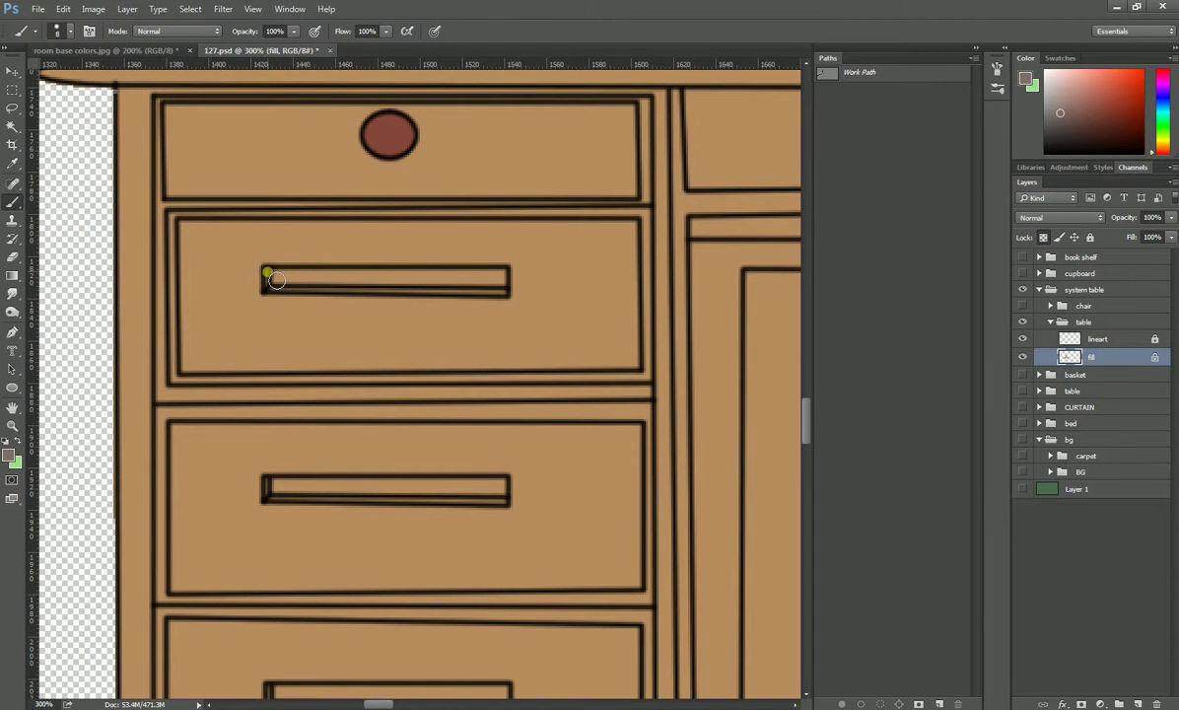
pyautogui.moveTo(268, 273); pyautogui.dragTo(502, 271)
pyautogui.hotkey('ctrl', 'z')
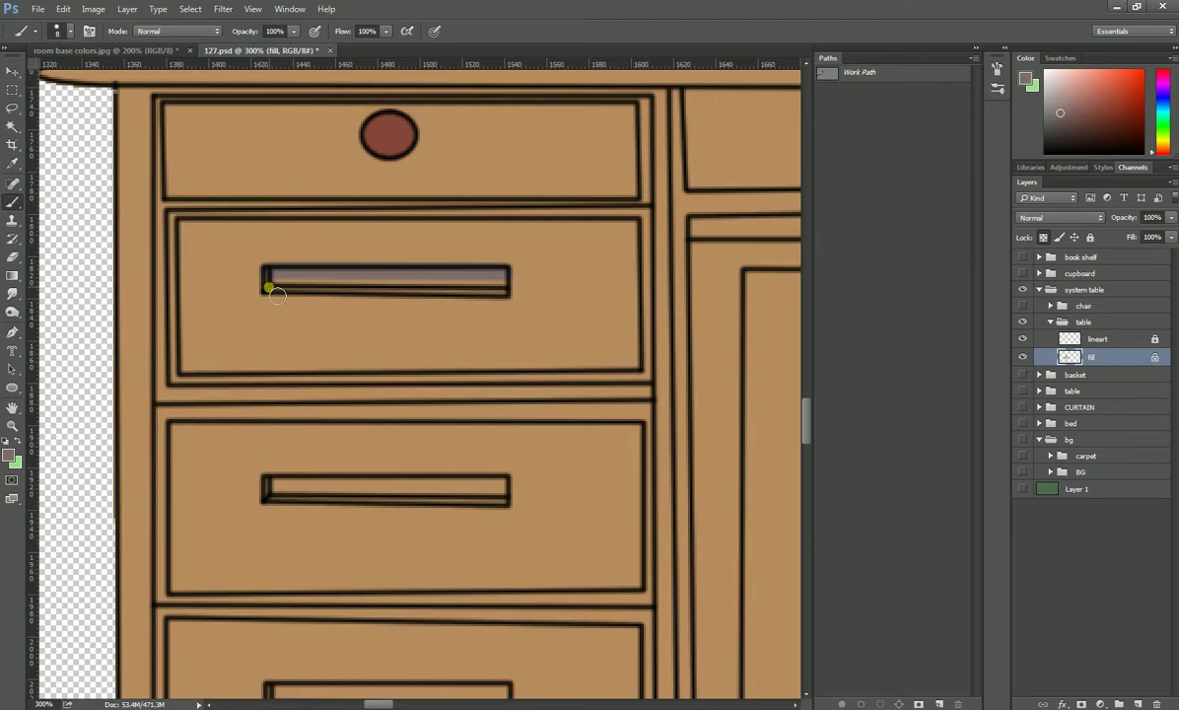
pyautogui.keyDown('shift'); pyautogui.click(500, 288); pyautogui.keyUp('shift')
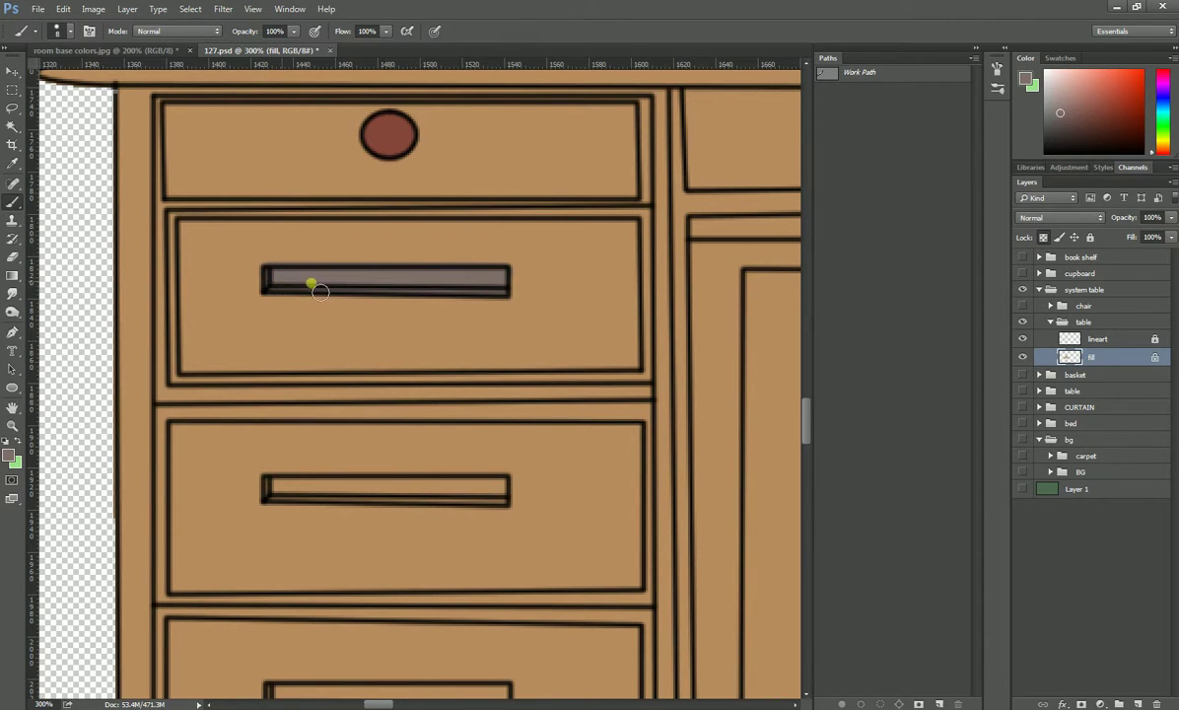
pyautogui.moveTo(365, 408); pyautogui.dragTo(330, 265)
pyautogui.click(233, 344)
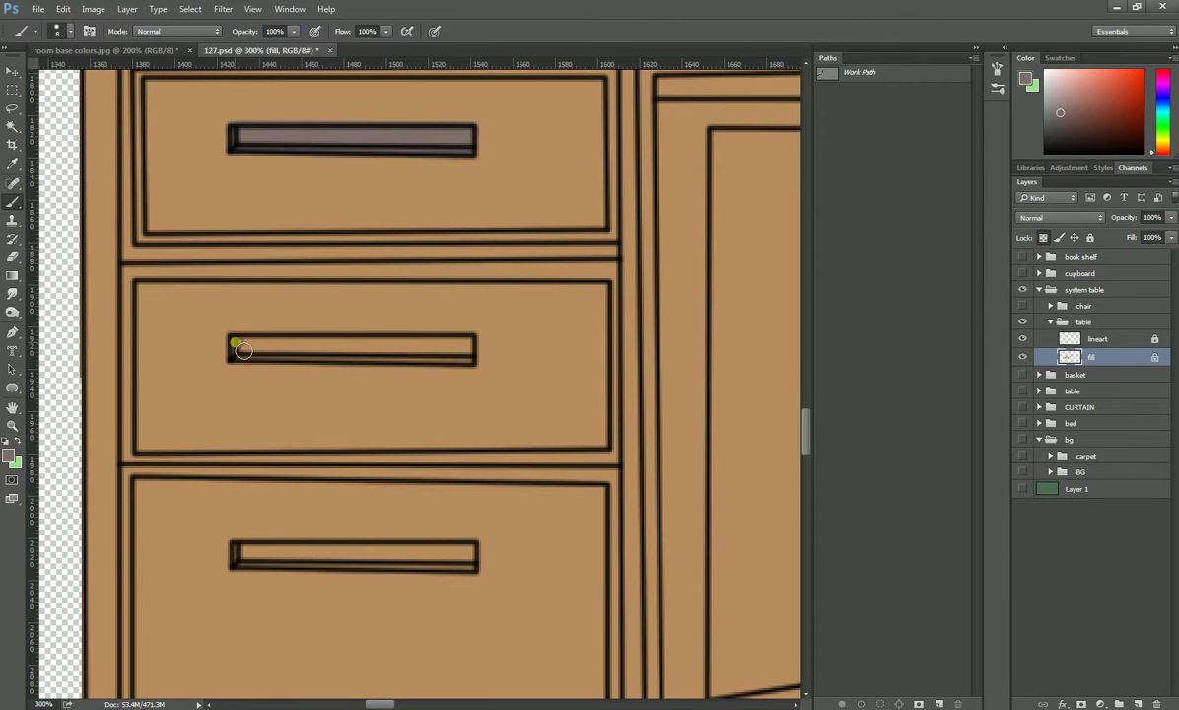
pyautogui.keyDown('shift'); pyautogui.click(468, 343); pyautogui.keyUp('shift')
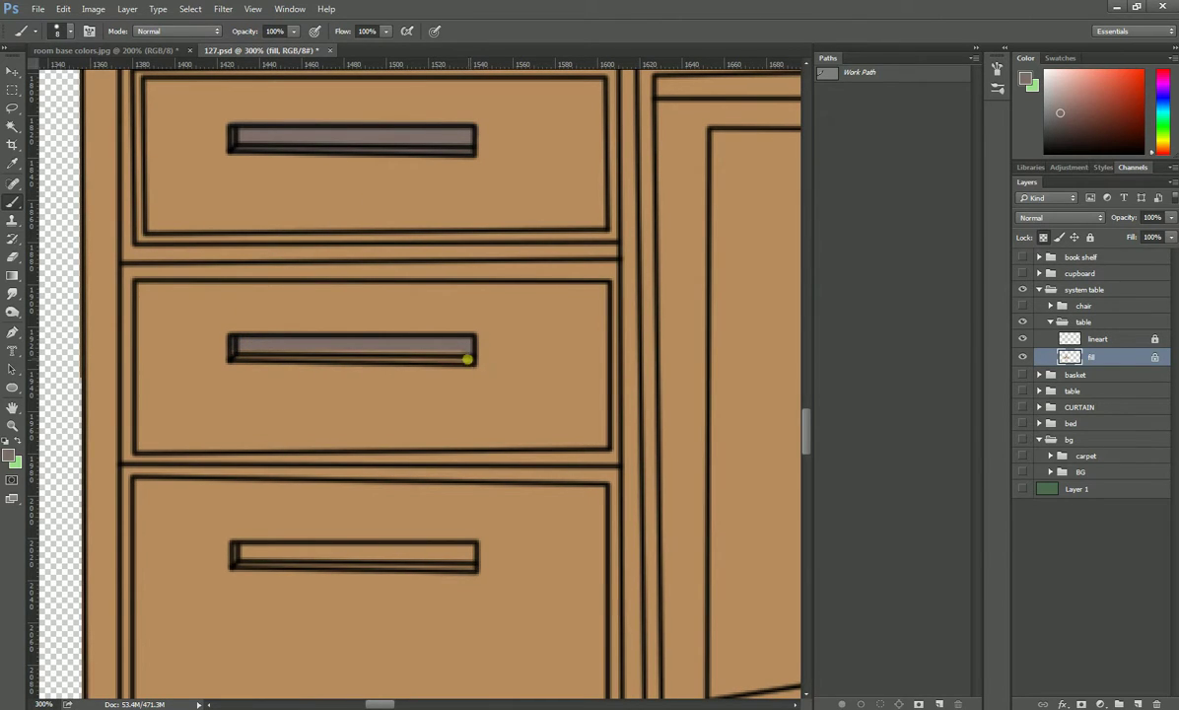
pyautogui.moveTo(250, 345); pyautogui.dragTo(241, 352)
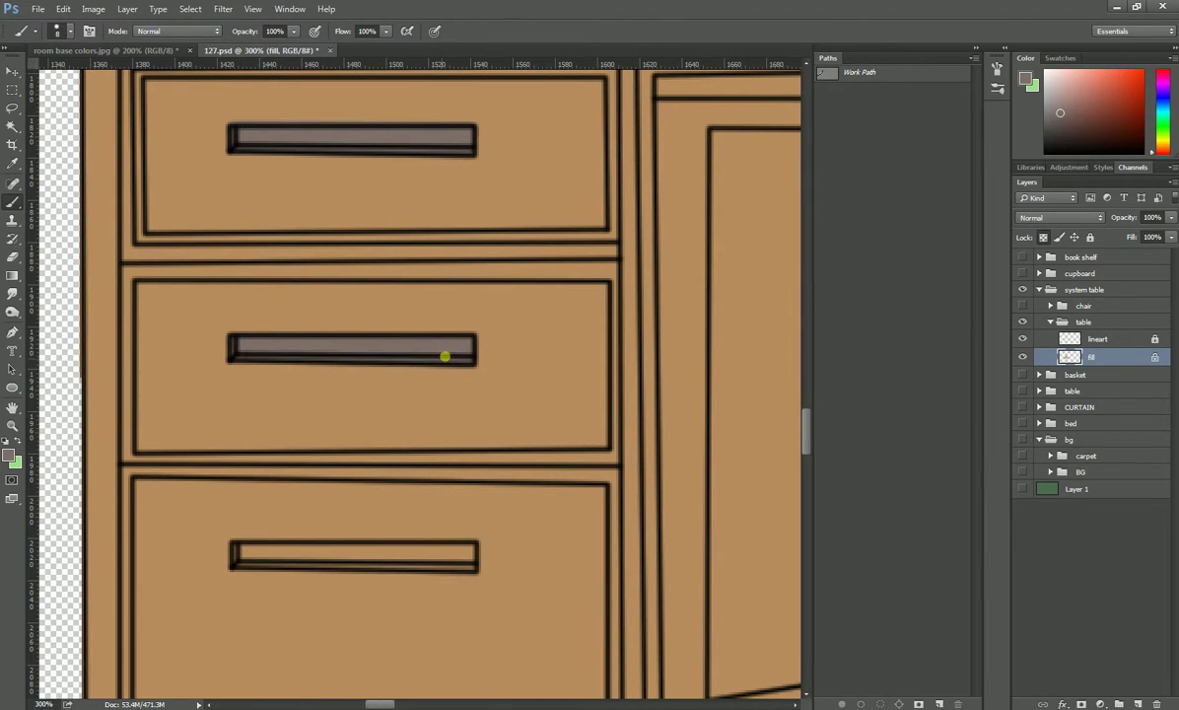
pyautogui.moveTo(393, 464); pyautogui.dragTo(389, 254)
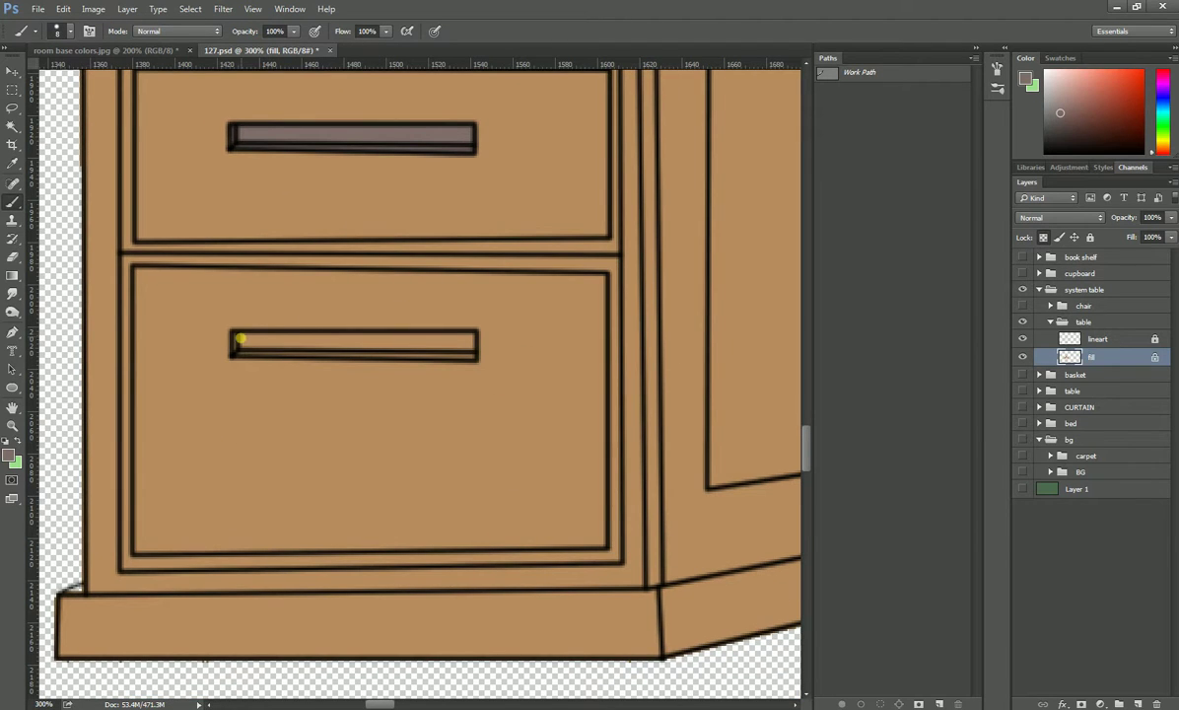
pyautogui.moveTo(473, 347); pyautogui.dragTo(472, 355)
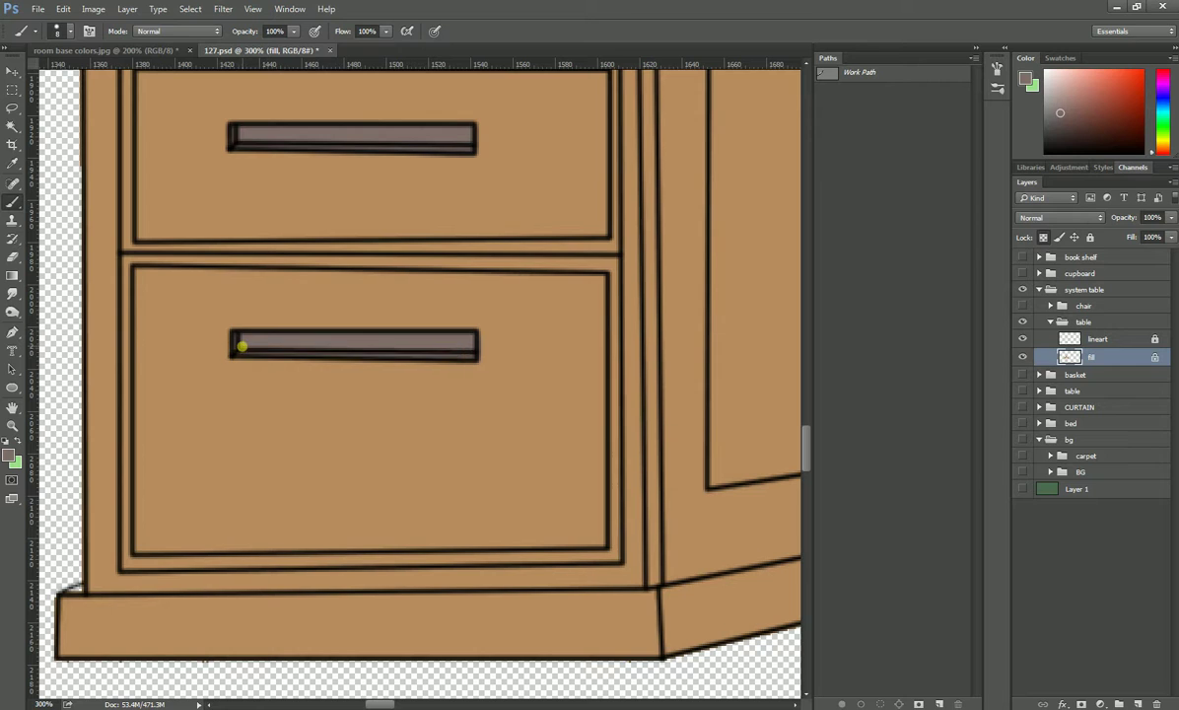
pyautogui.moveTo(238, 348); pyautogui.dragTo(465, 347)
# - Pan and zoom out to bring the whole monitor and right cabinet into view
pyautogui.moveTo(547, 244)
pyautogui.mouseDown()
pyautogui.moveTo(547, 281)
pyautogui.moveTo(481, 181)
pyautogui.moveTo(527, 241)
pyautogui.moveTo(513, 276)
pyautogui.moveTo(539, 342)
pyautogui.moveTo(468, 337)
pyautogui.moveTo(516, 323)
pyautogui.mouseUp()
pyautogui.scroll(-2, 517, 324)
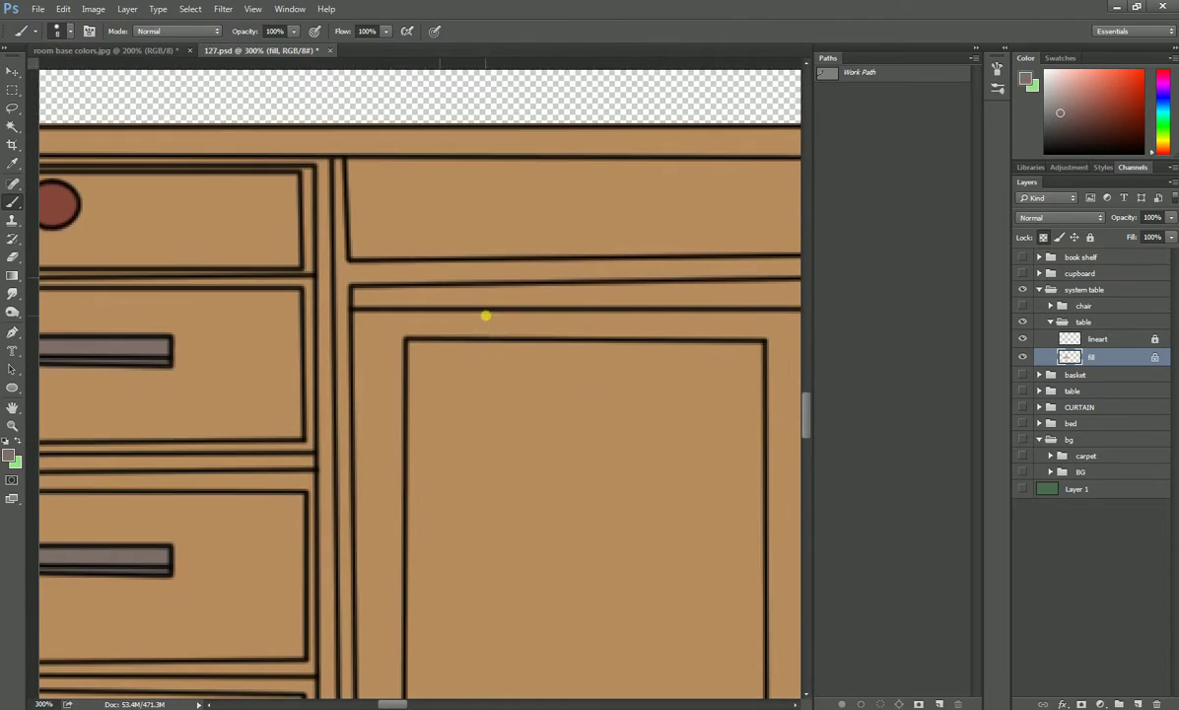
pyautogui.scroll(-3, 474, 321)
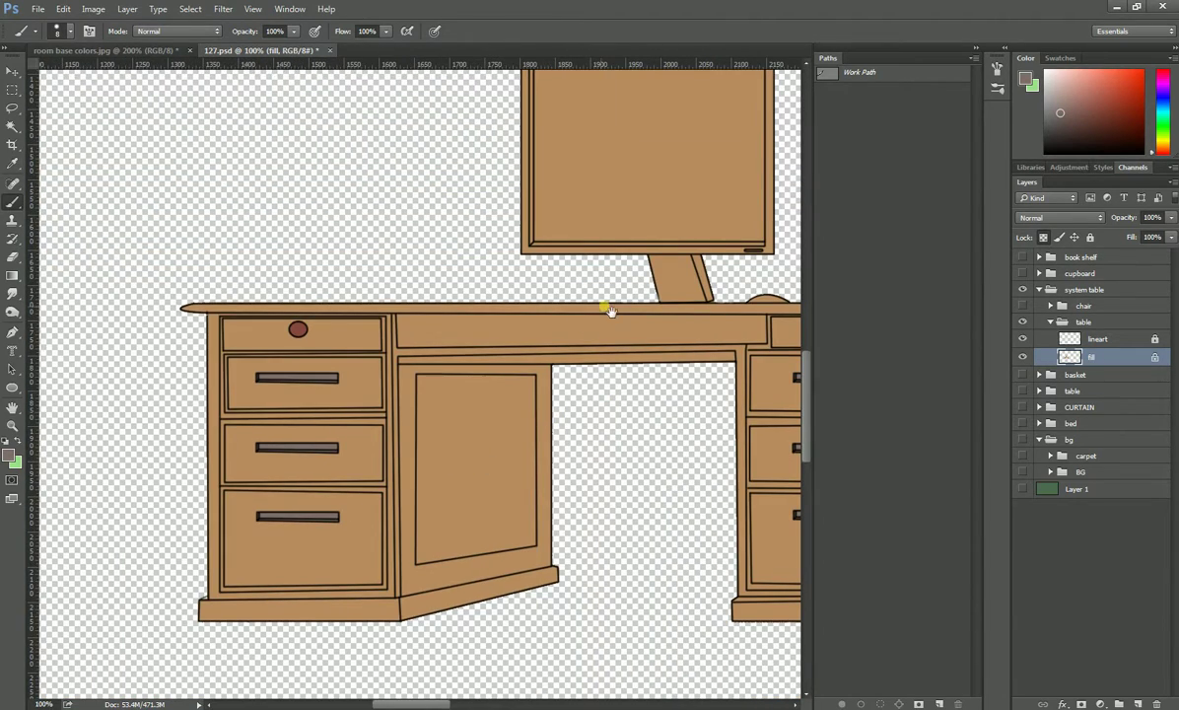
pyautogui.moveTo(610, 308)
pyautogui.mouseDown()
pyautogui.moveTo(395, 350)
pyautogui.moveTo(361, 260)
pyautogui.mouseUp()
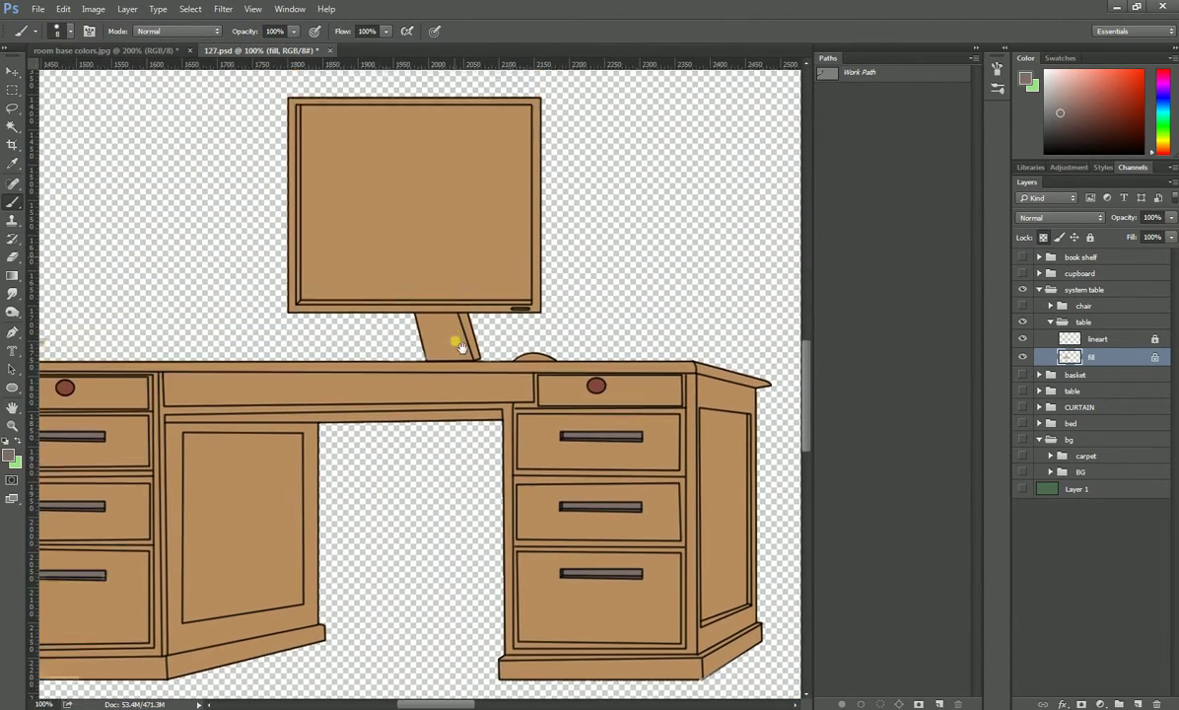
pyautogui.moveTo(450, 145); pyautogui.dragTo(462, 271)
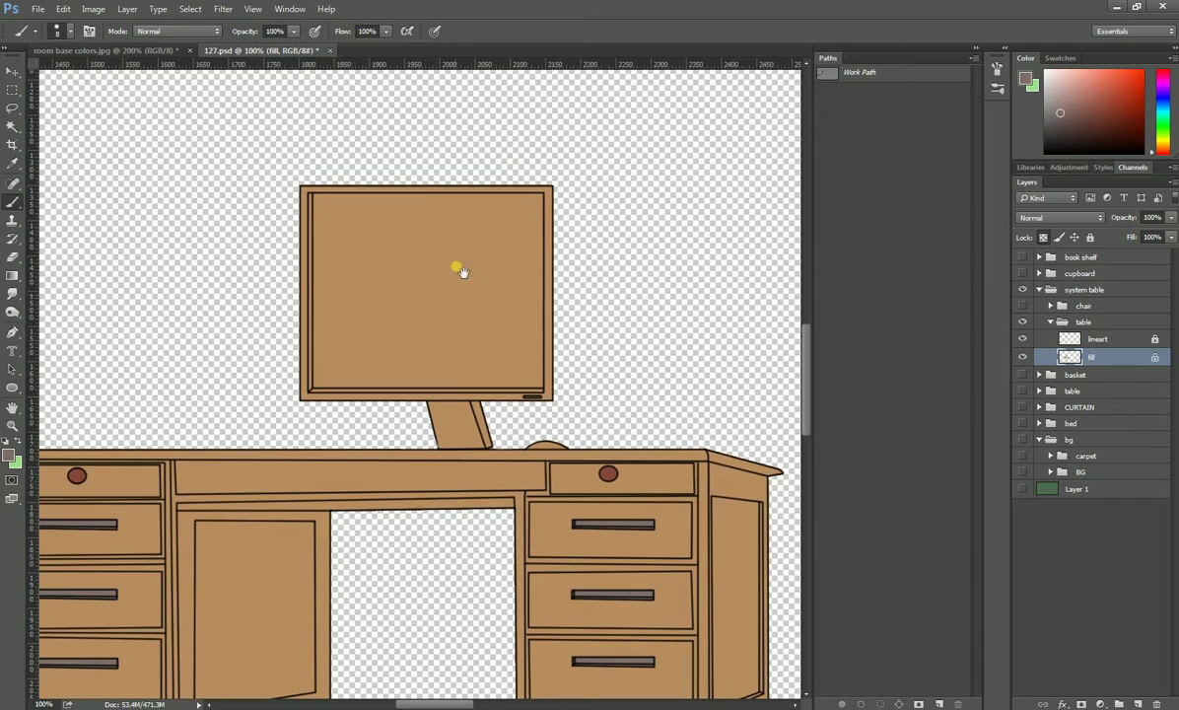
# - Sample the reference monitor's screen green and paint the 127.psd monitor screen green
pyautogui.click(148, 49)
pyautogui.moveTo(477, 181); pyautogui.dragTo(455, 330)
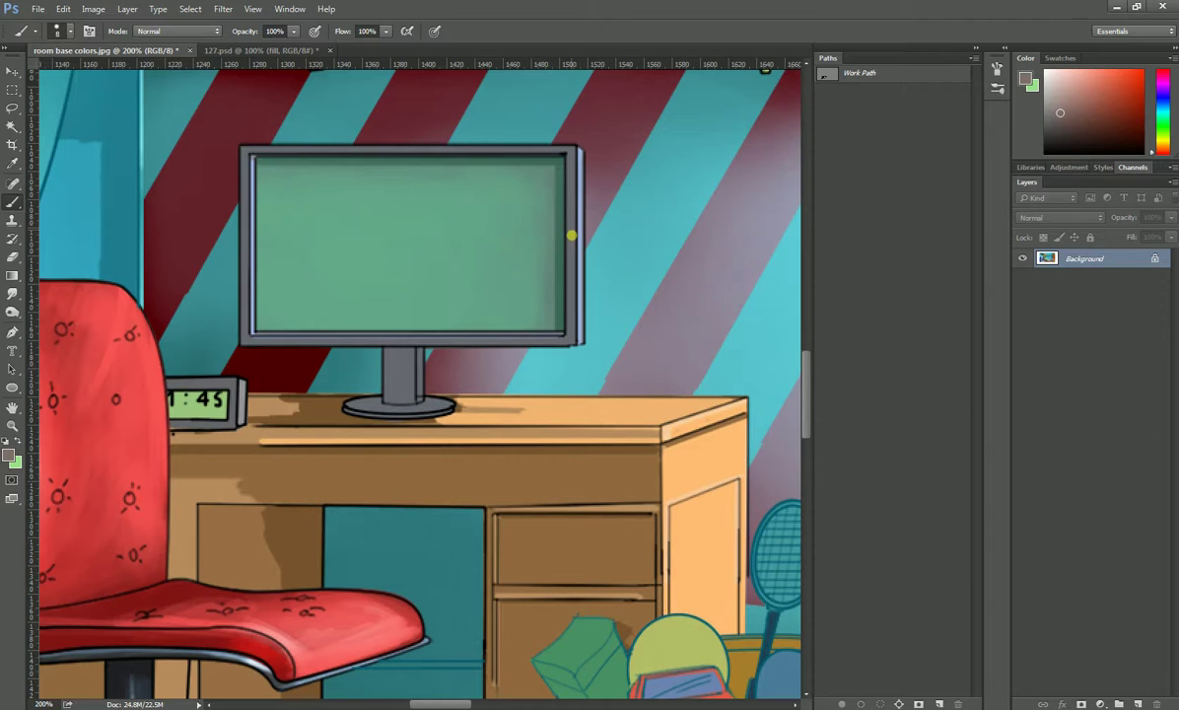
pyautogui.keyDown('alt'); pyautogui.click(573, 238); pyautogui.keyUp('alt')
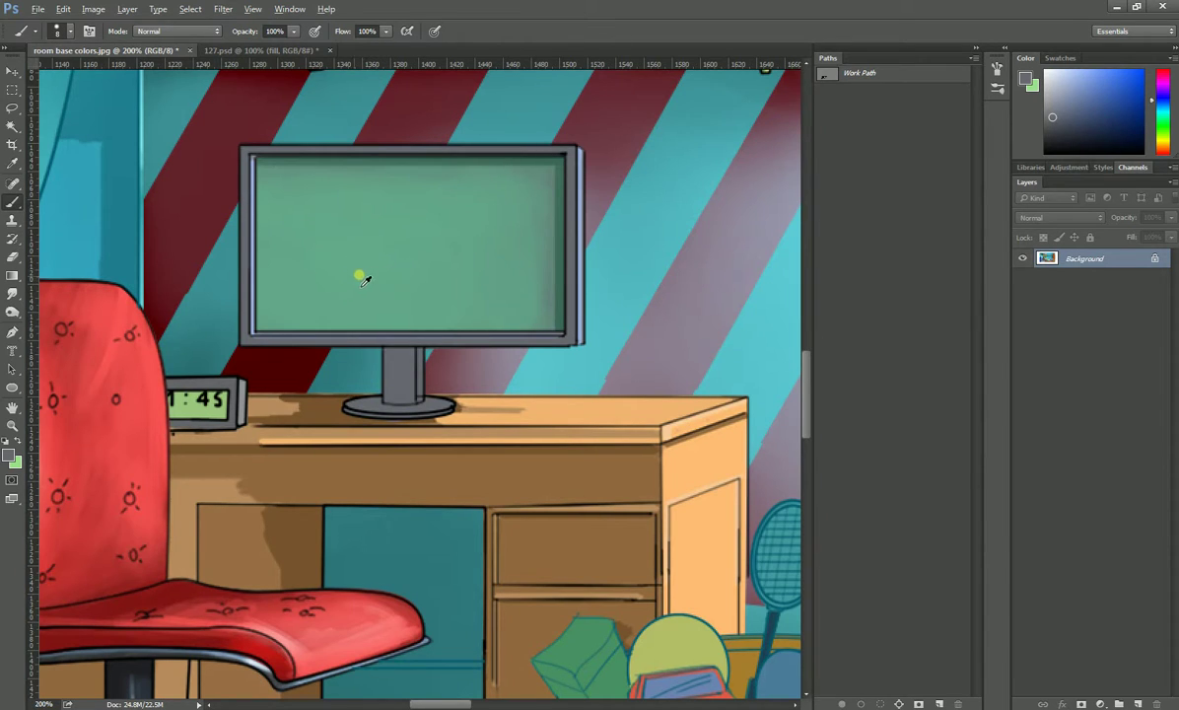
pyautogui.keyDown('alt'); pyautogui.click(338, 247); pyautogui.keyUp('alt')
pyautogui.click(225, 51)
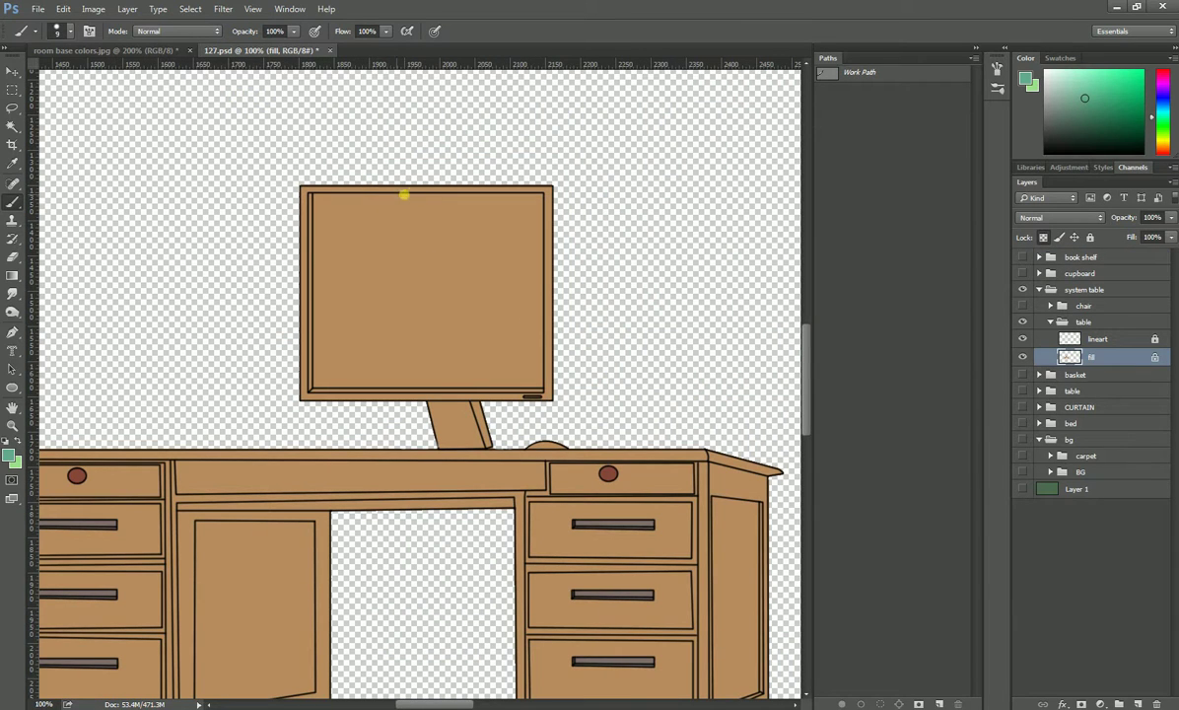
pyautogui.press(']')
pyautogui.press(']')
pyautogui.press(']')
pyautogui.moveTo(306, 192); pyautogui.dragTo(565, 180)
pyautogui.moveTo(296, 232)
pyautogui.mouseDown()
pyautogui.moveTo(537, 247)
pyautogui.moveTo(323, 296)
pyautogui.moveTo(561, 318)
pyautogui.moveTo(350, 342)
pyautogui.moveTo(539, 368)
pyautogui.moveTo(334, 355)
pyautogui.moveTo(365, 393)
pyautogui.moveTo(553, 394)
pyautogui.moveTo(544, 285)
pyautogui.mouseUp()
# - Sample the monitor's grey from the reference and make the lineart layer active
pyautogui.click(147, 49)
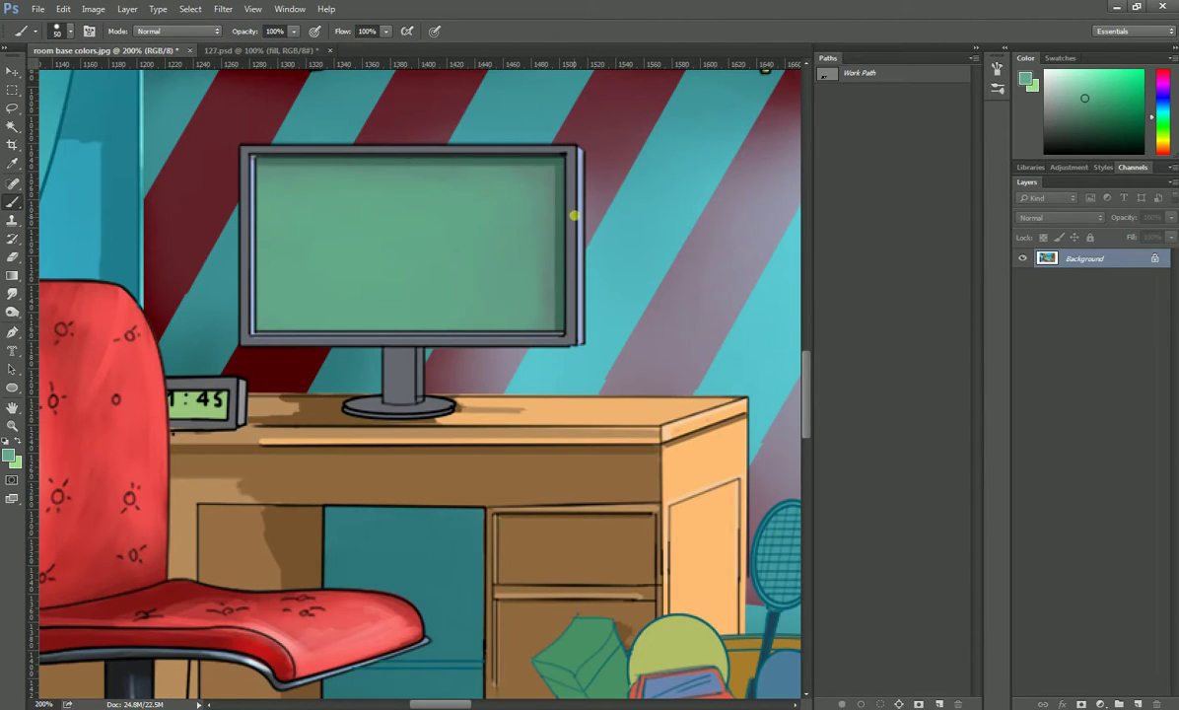
pyautogui.keyDown('alt'); pyautogui.click(573, 236); pyautogui.keyUp('alt')
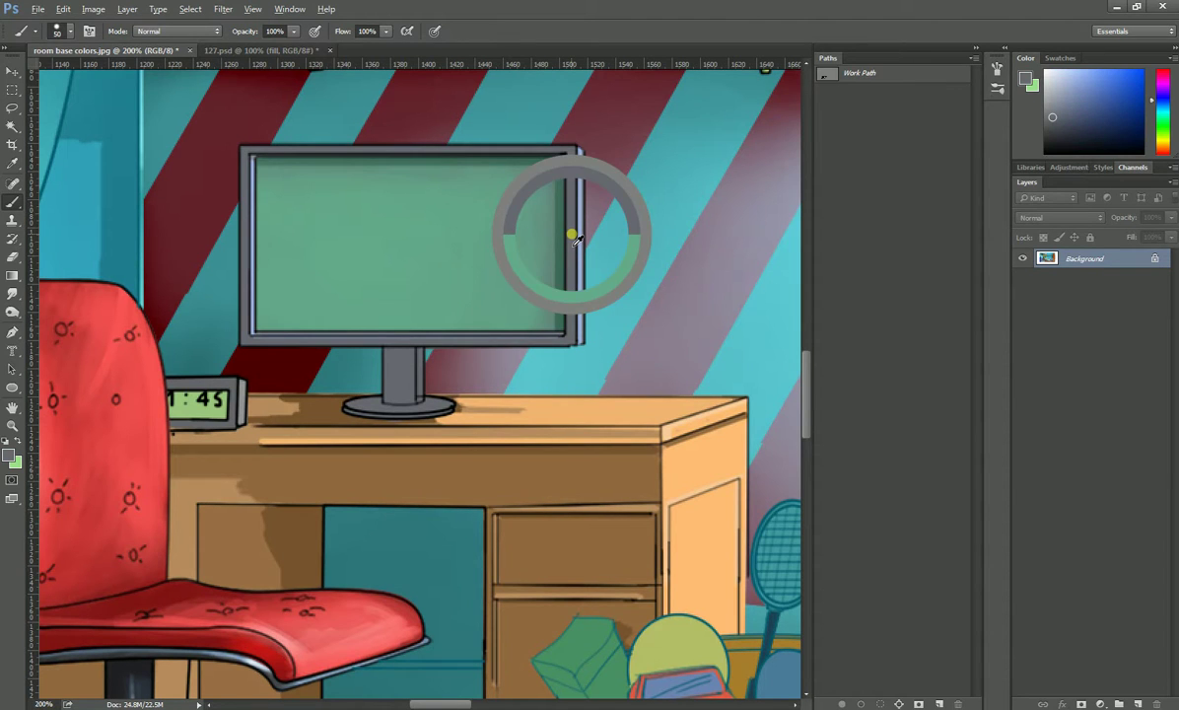
pyautogui.click(238, 49)
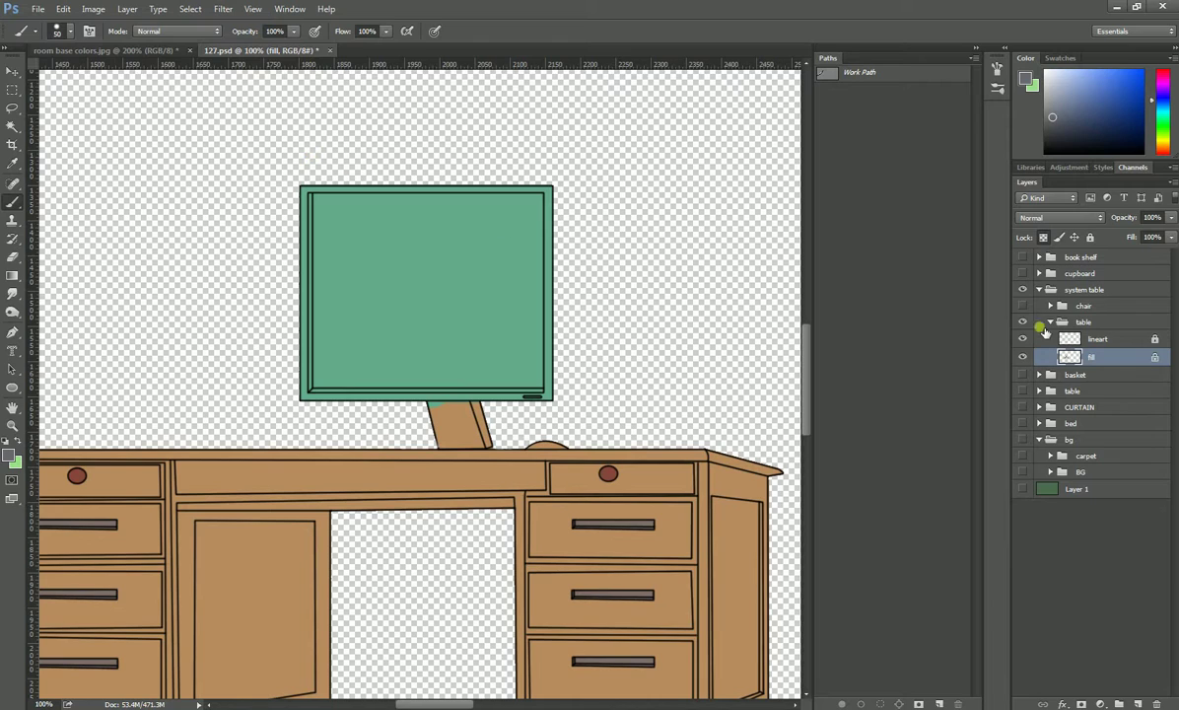
pyautogui.click(1097, 338)
# - Magic Wand the monitor outline, expand the selection, and fill it grey on the fill layer
pyautogui.click(13, 126)
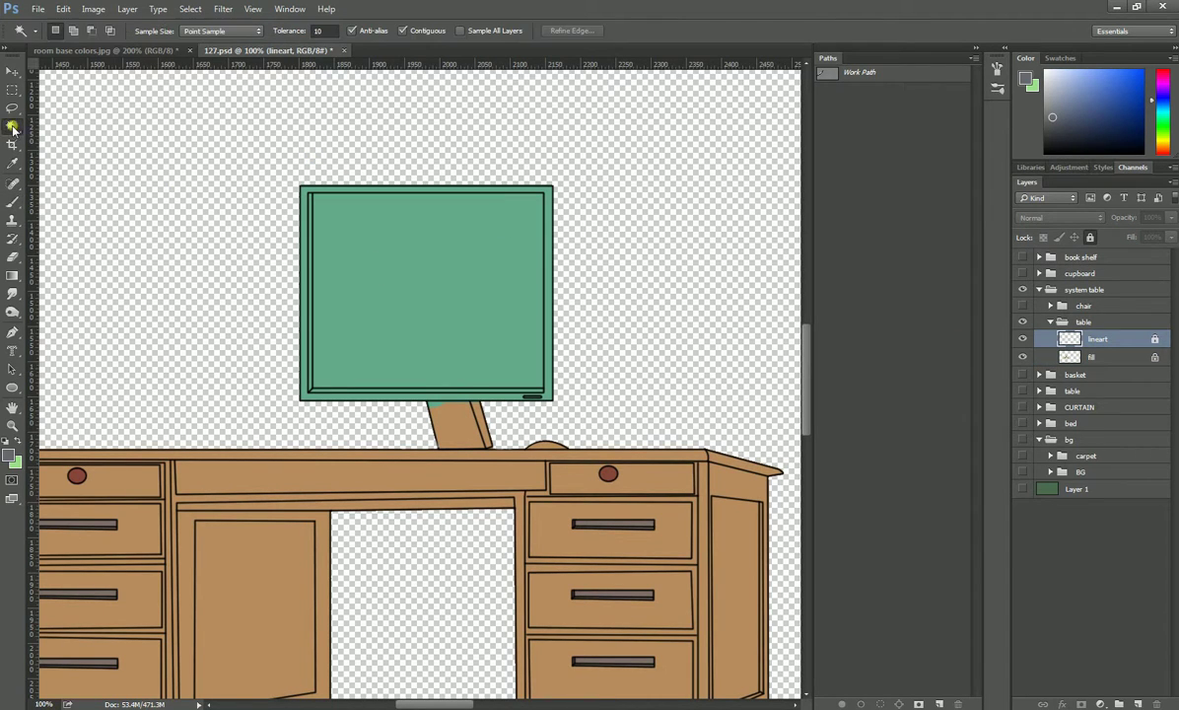
pyautogui.click(323, 191)
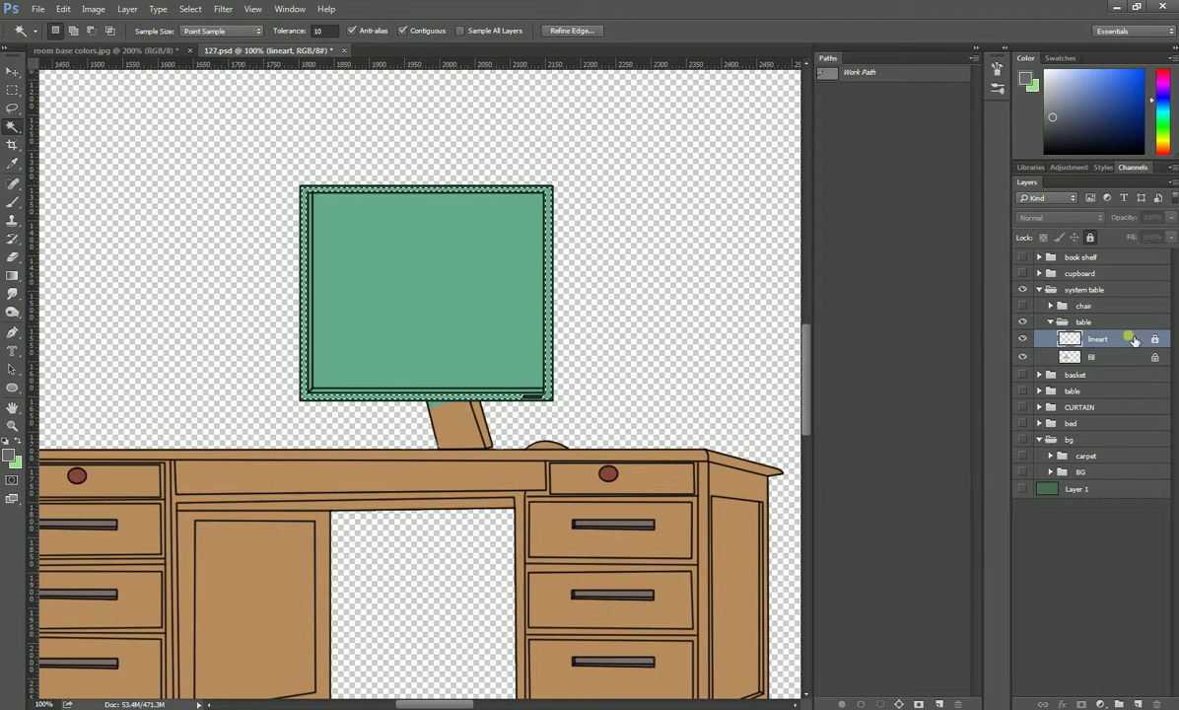
pyautogui.click(191, 9)
pyautogui.moveTo(201, 190)
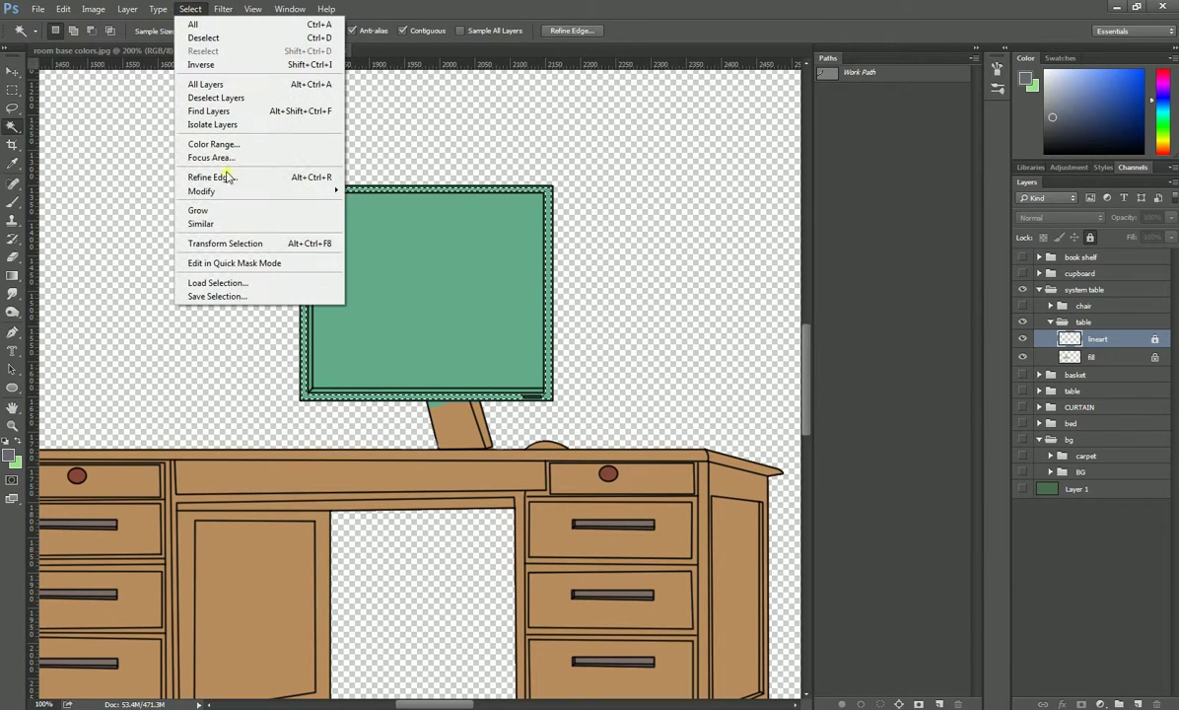
pyautogui.click(369, 217)
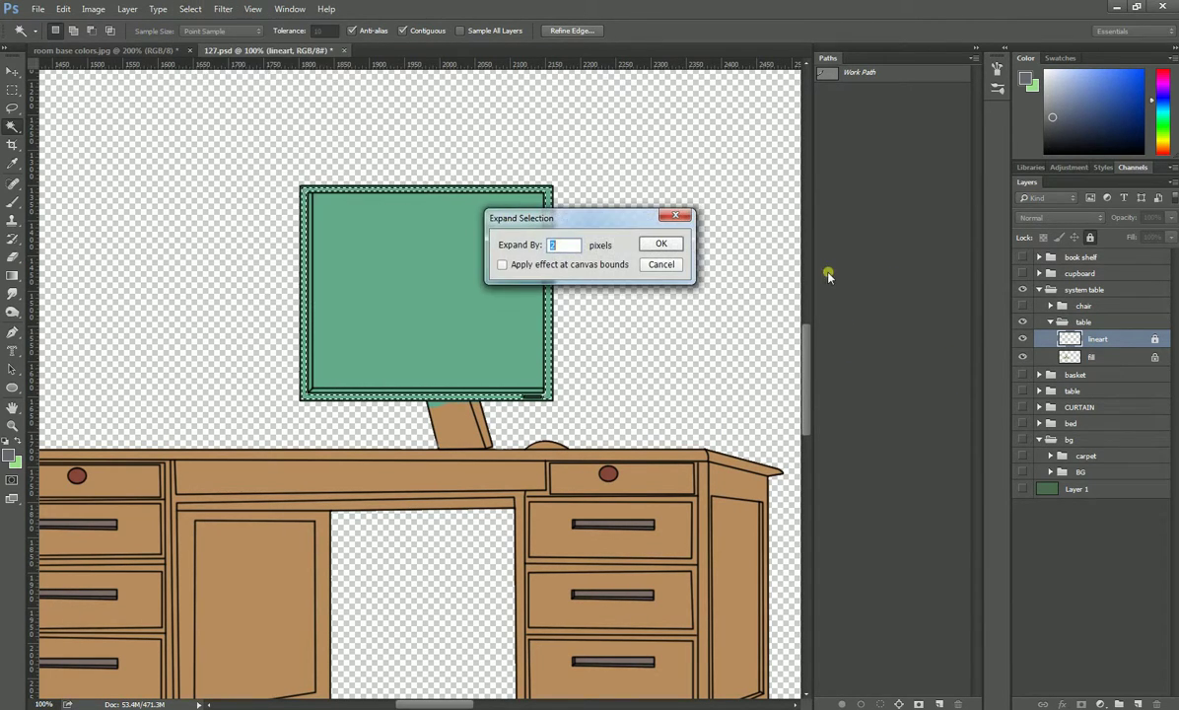
pyautogui.click(674, 234)
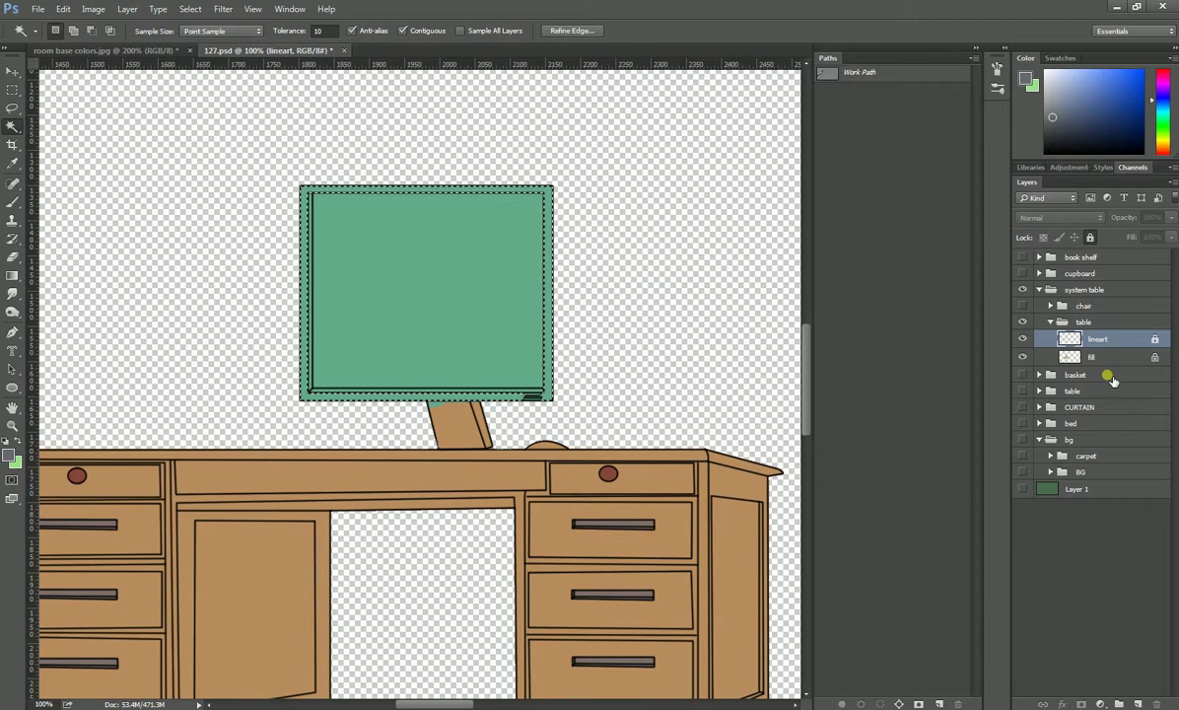
pyautogui.click(1085, 359)
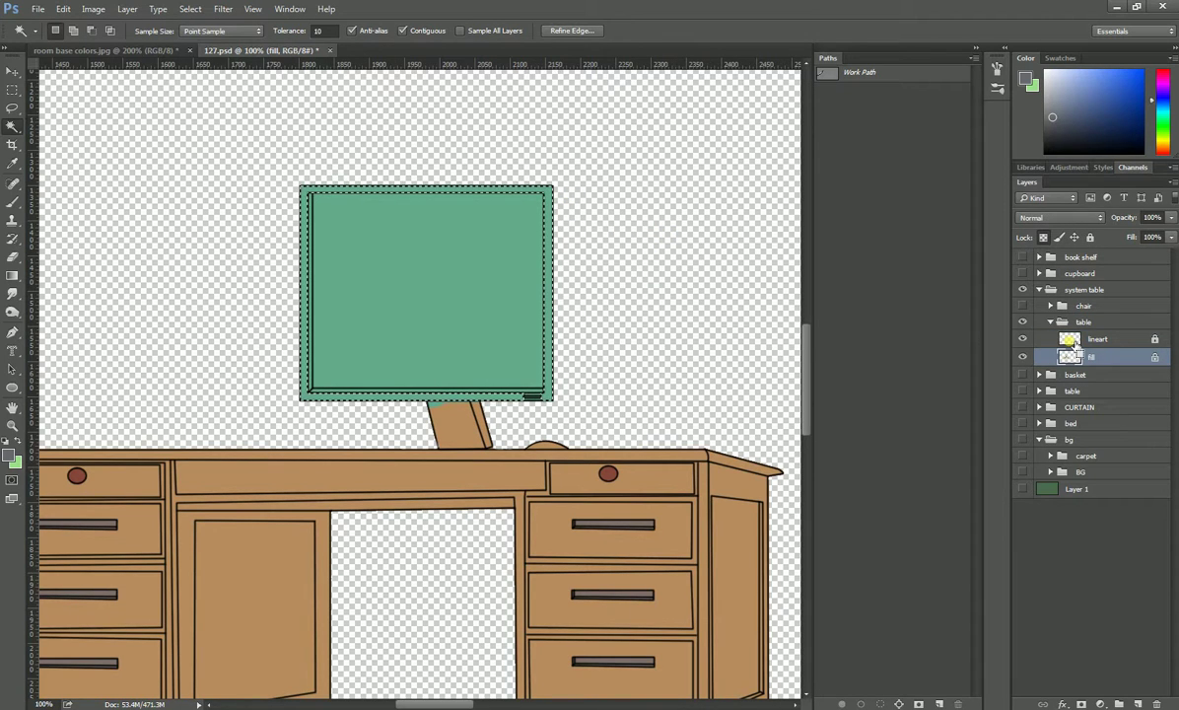
pyautogui.hotkey('alt', 'BackSpace')
pyautogui.hotkey('alt', 'BackSpace')
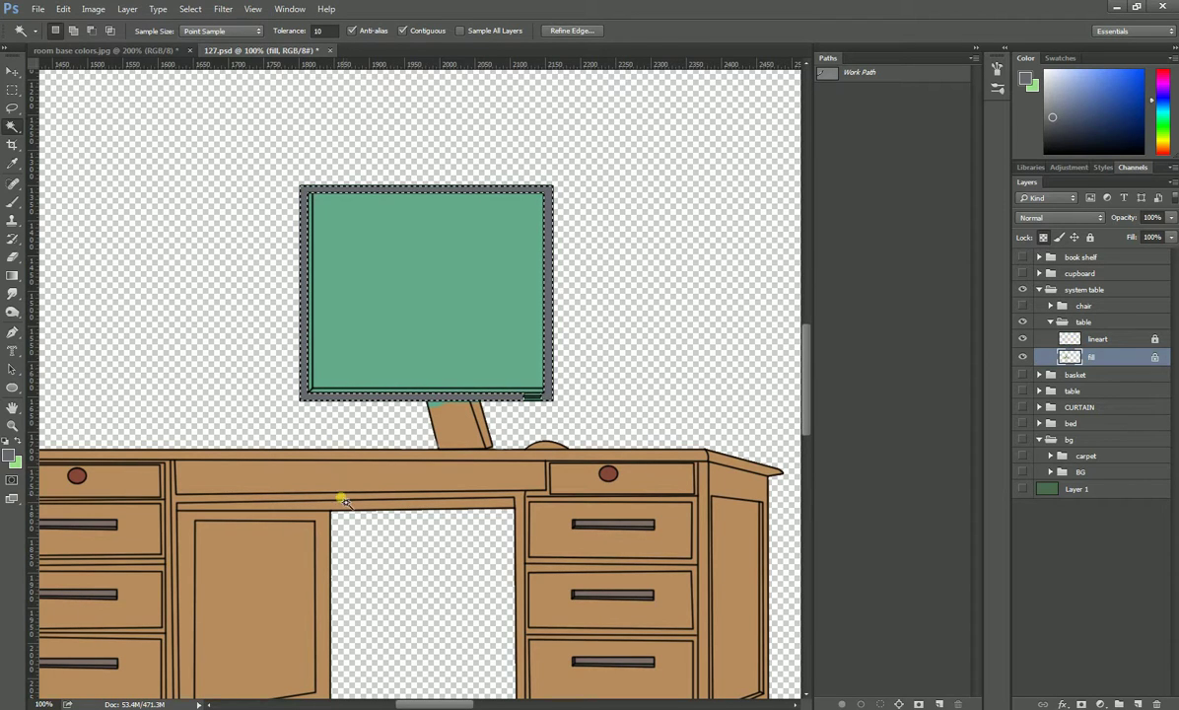
# - Deselect, then paint the monitor's left and bottom inner strips and the stand grey with a smaller brush
pyautogui.press('b')
pyautogui.hotkey('ctrl', '+')
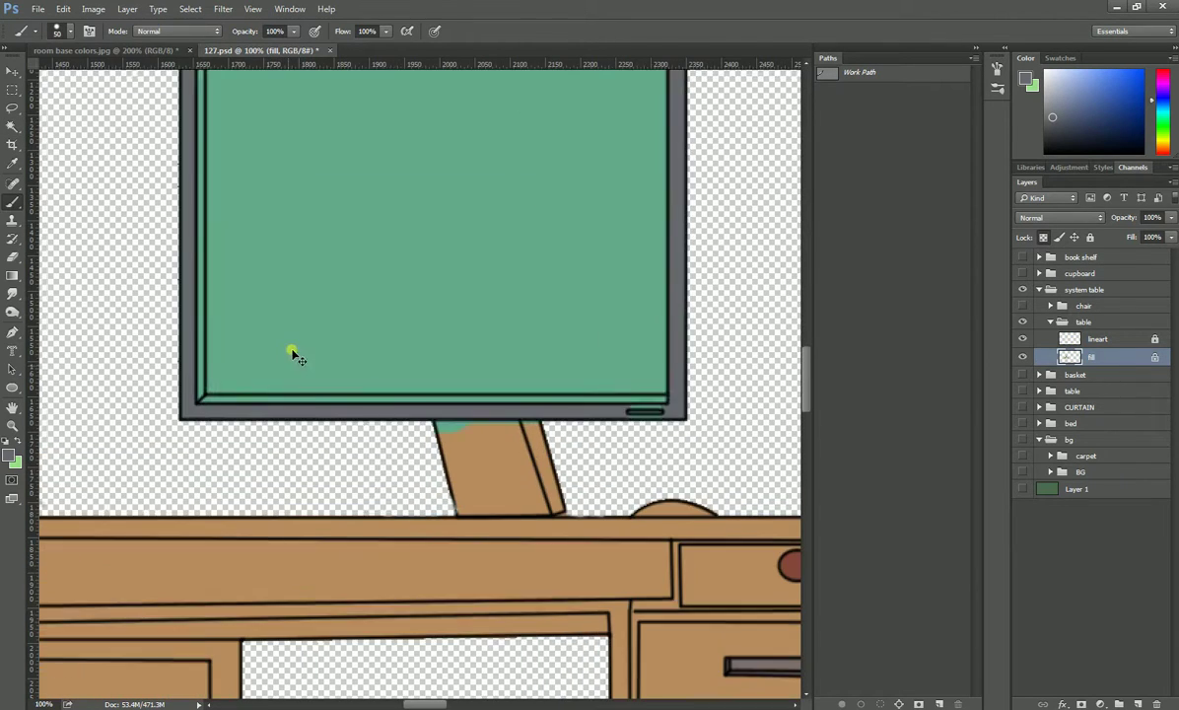
pyautogui.scroll(3, 358, 402)
pyautogui.scroll(2, 363, 388)
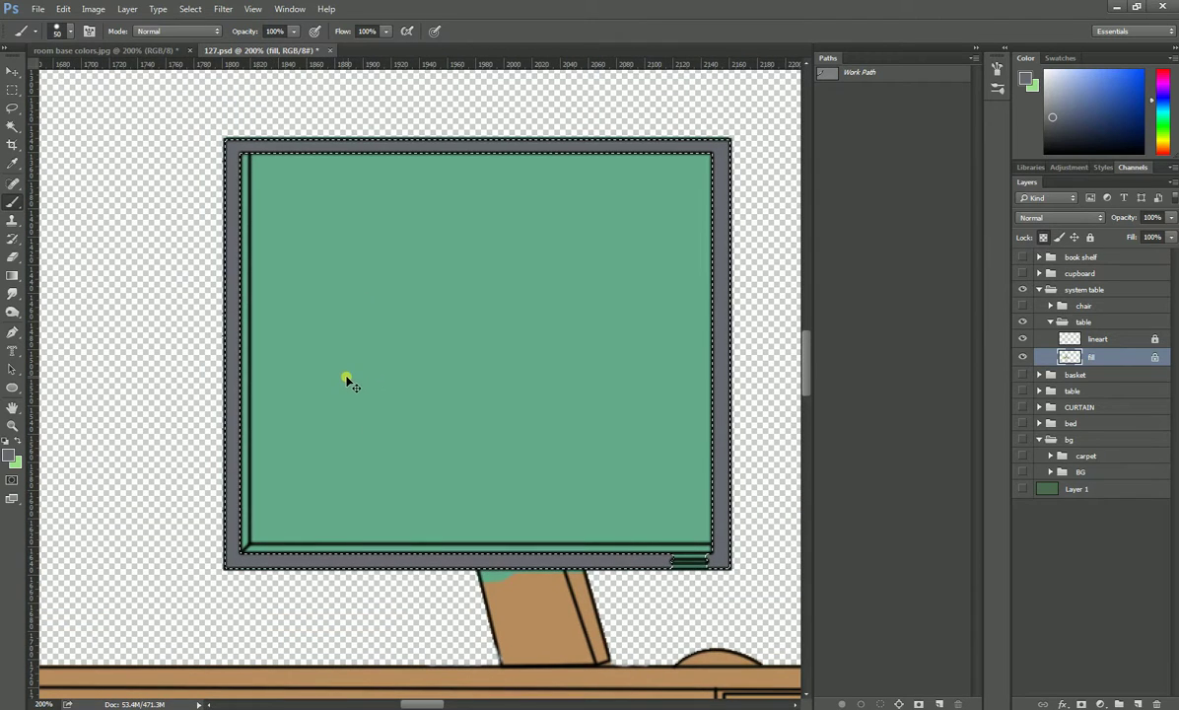
pyautogui.hotkey('ctrl', 'd')
pyautogui.press('[')
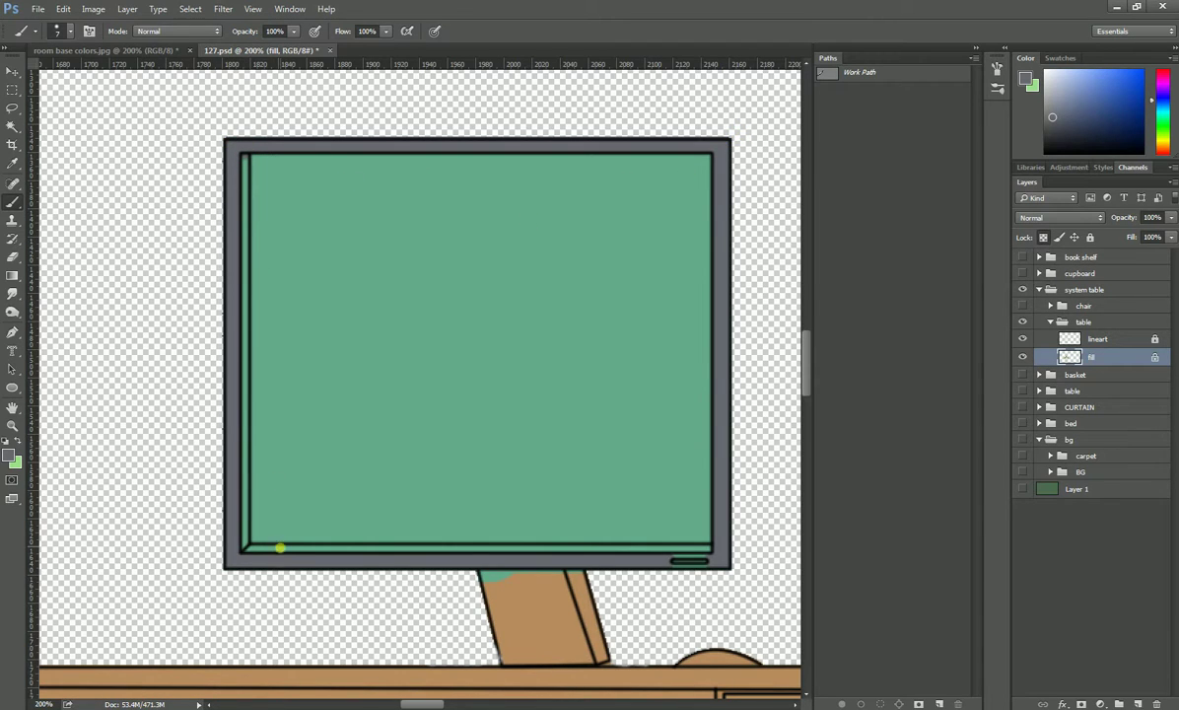
pyautogui.keyDown('shift'); pyautogui.click(244, 548); pyautogui.keyUp('shift')
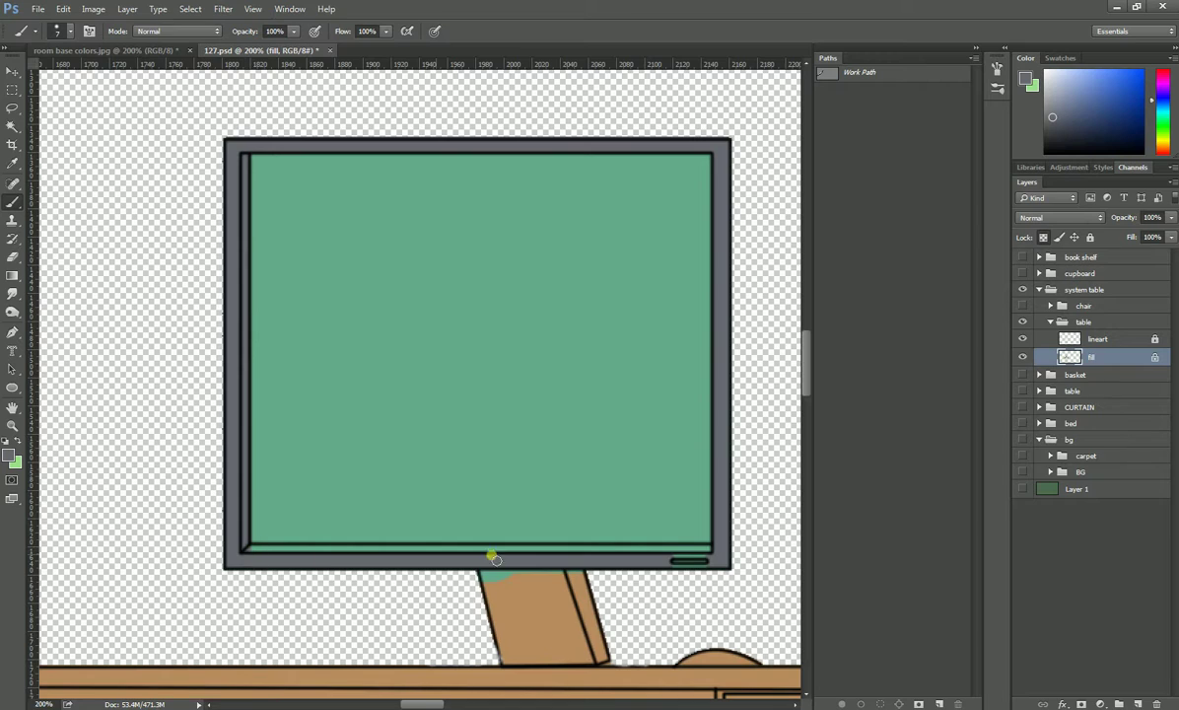
pyautogui.keyDown('shift'); pyautogui.click(700, 545); pyautogui.keyUp('shift')
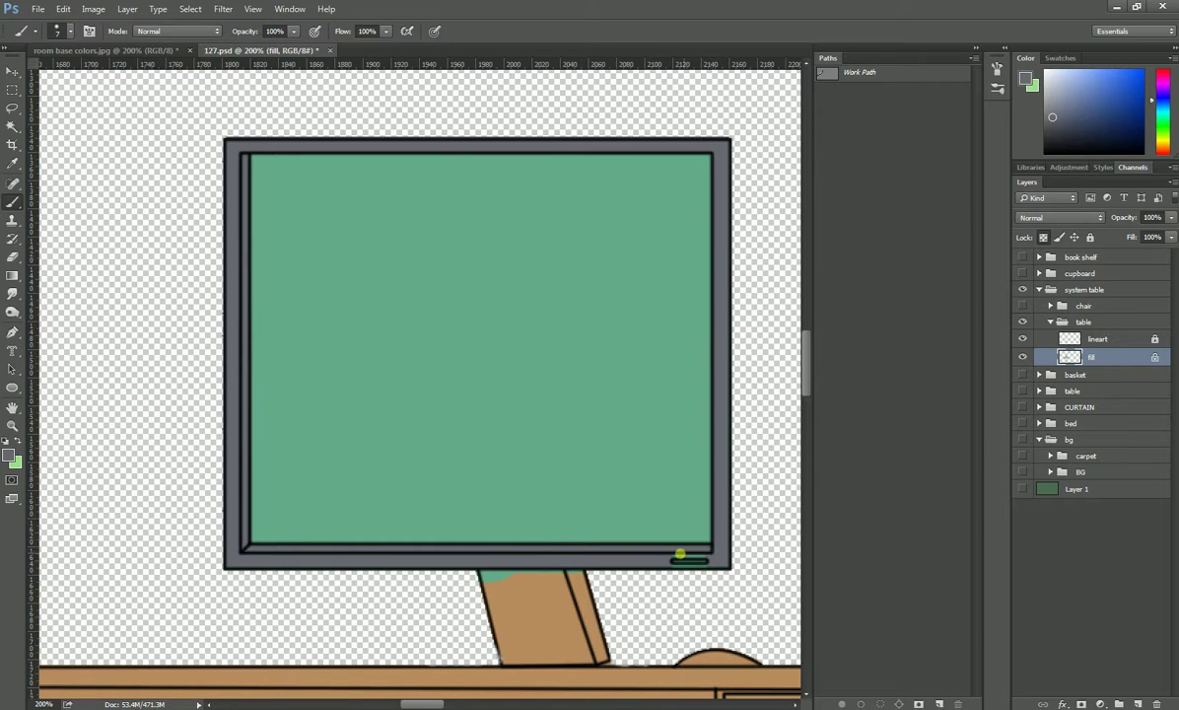
pyautogui.moveTo(672, 561); pyautogui.dragTo(709, 563)
pyautogui.moveTo(535, 553); pyautogui.dragTo(421, 328)
pyautogui.moveTo(386, 395)
pyautogui.mouseDown()
pyautogui.moveTo(372, 354)
pyautogui.moveTo(471, 377)
pyautogui.mouseUp()
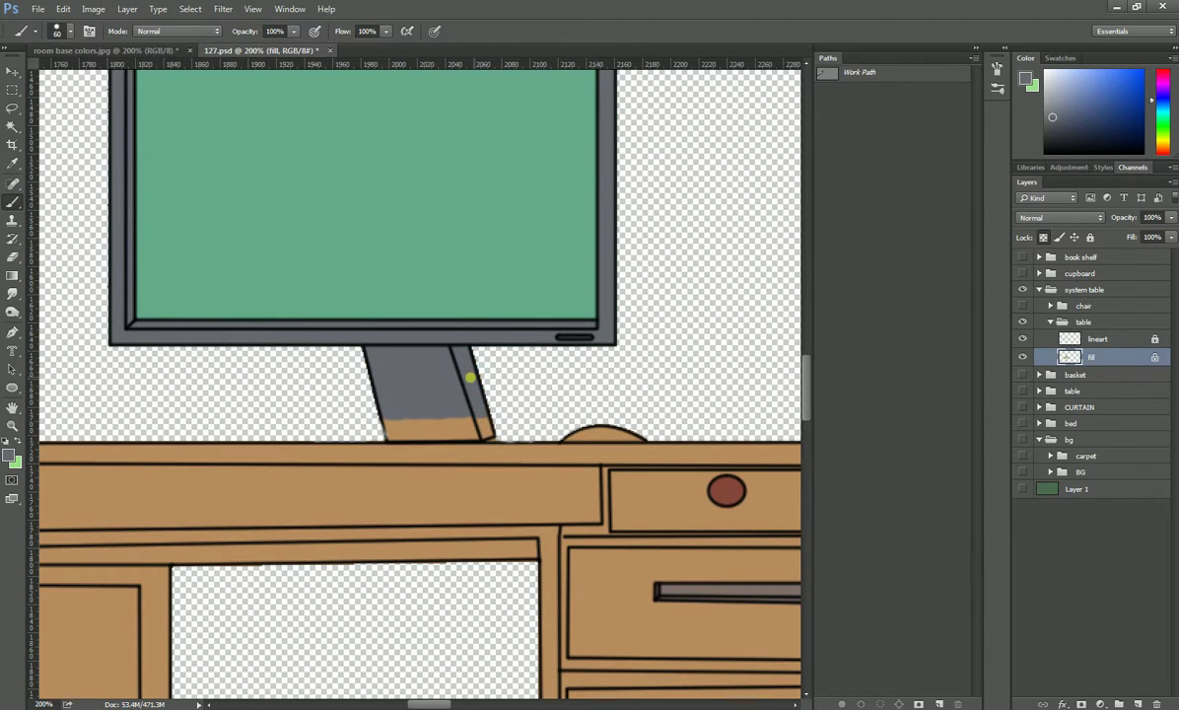
# - With a size-10 brush, grey the stand's lower corner and the small mound behind the monitor
pyautogui.press('[')
pyautogui.press('[')
pyautogui.press('[')
pyautogui.moveTo(386, 405)
pyautogui.mouseDown()
pyautogui.moveTo(399, 441)
pyautogui.moveTo(458, 425)
pyautogui.moveTo(408, 426)
pyautogui.mouseUp()
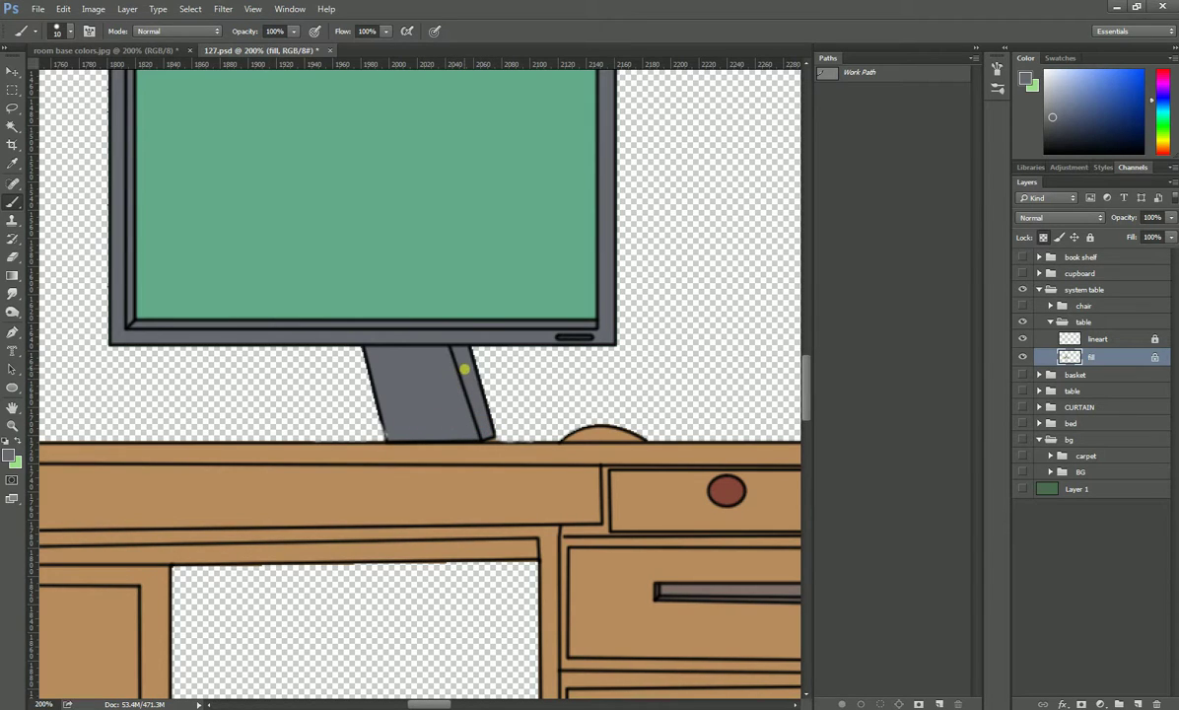
pyautogui.click(1052, 709)
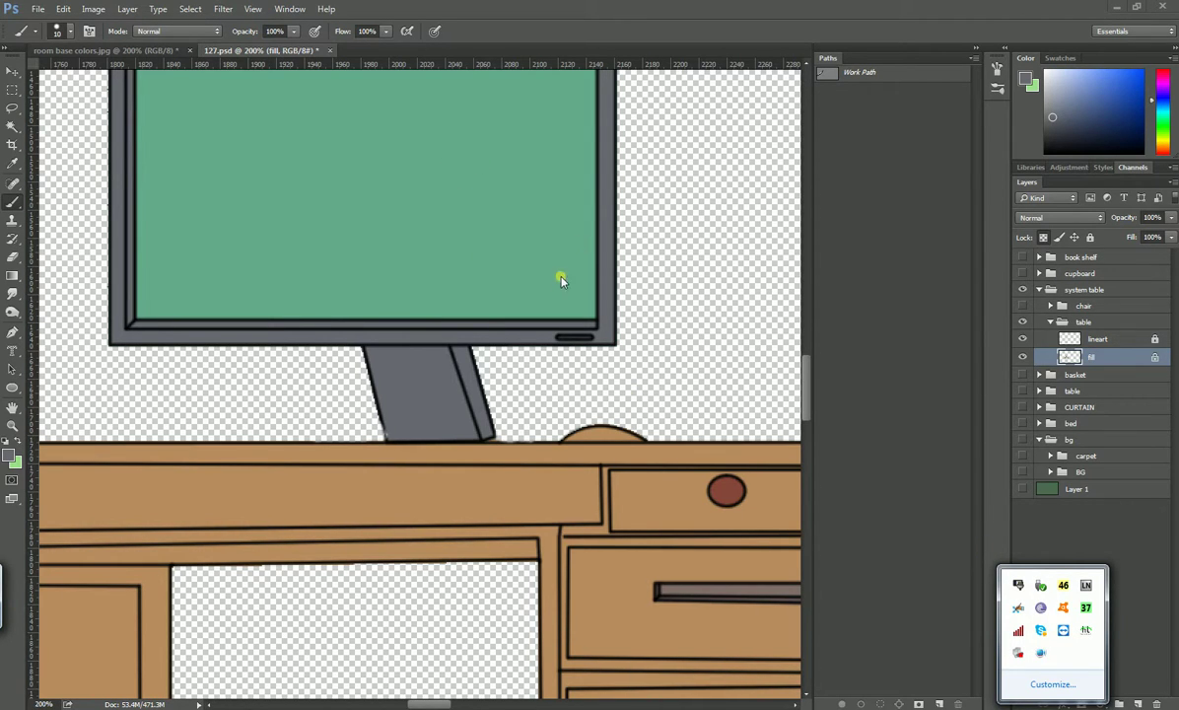
pyautogui.moveTo(523, 210)
pyautogui.mouseDown()
pyautogui.moveTo(530, 394)
pyautogui.moveTo(577, 299)
pyautogui.mouseUp()
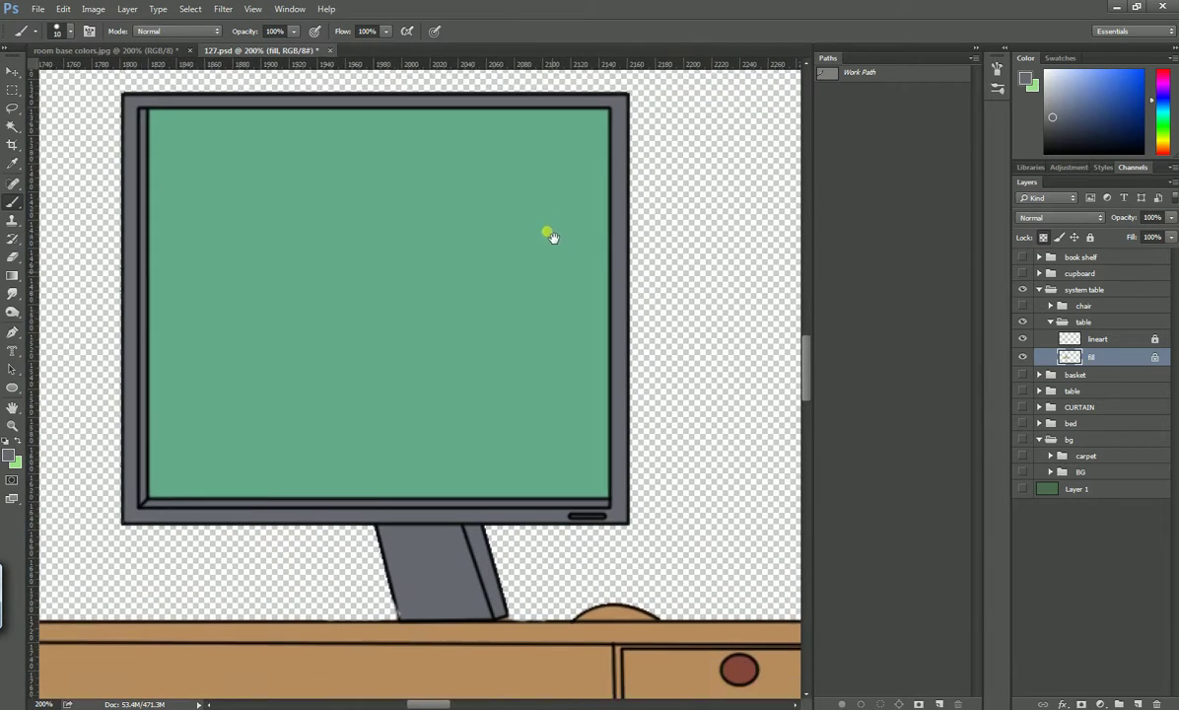
pyautogui.scroll(-4, 544, 251)
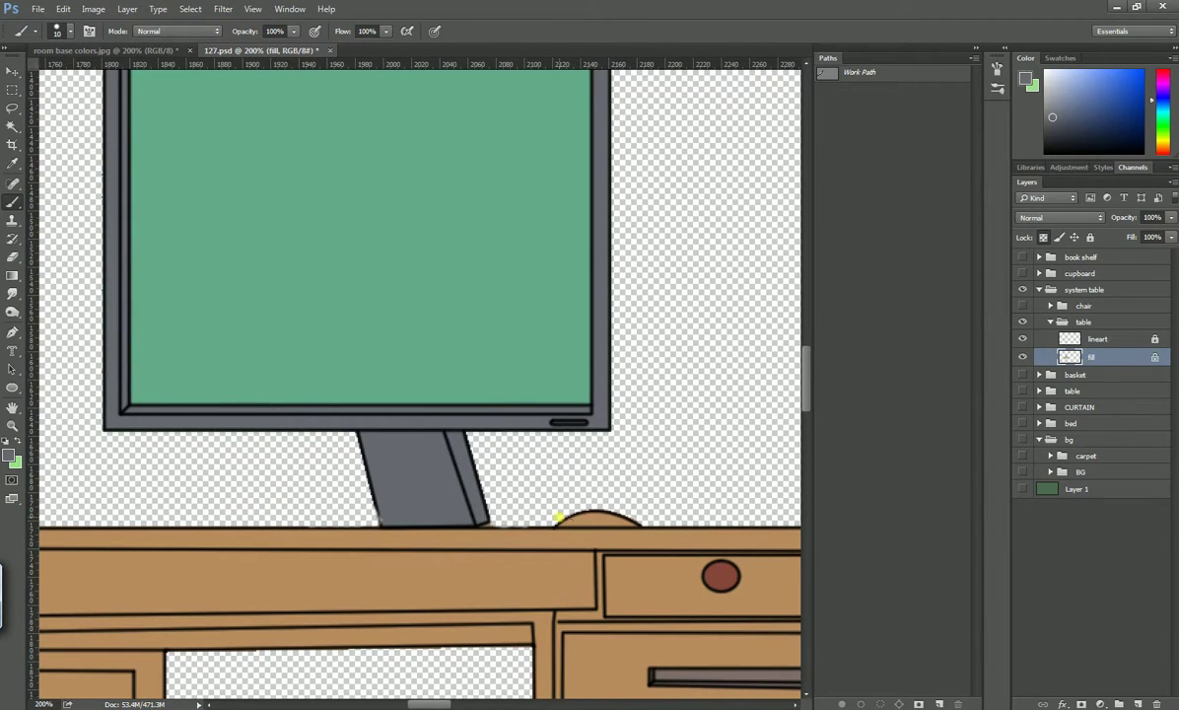
pyautogui.moveTo(558, 516); pyautogui.dragTo(635, 522)
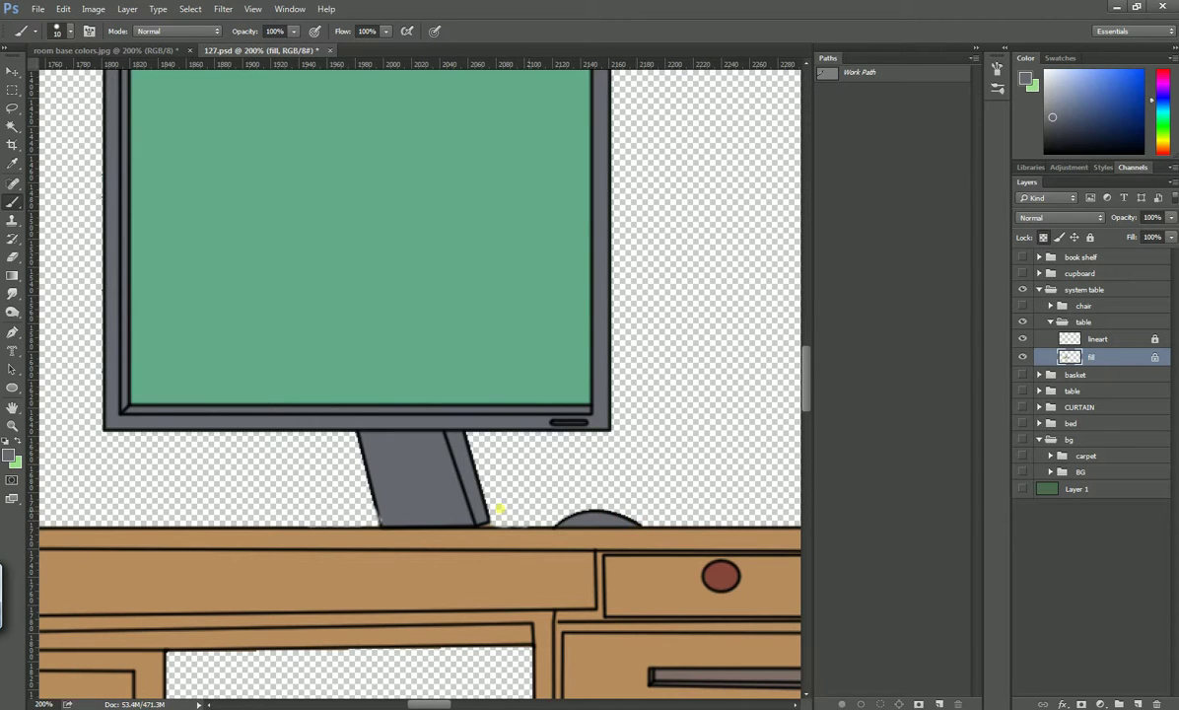
pyautogui.moveTo(480, 517); pyautogui.dragTo(458, 525)
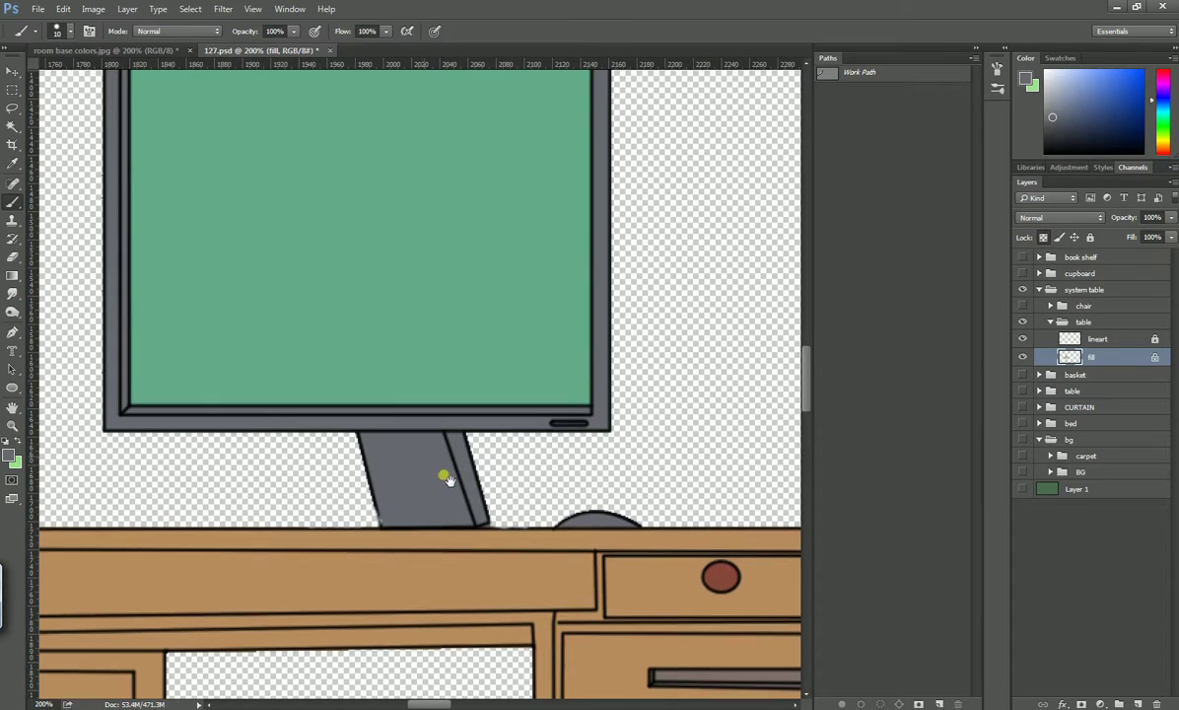
pyautogui.moveTo(447, 479); pyautogui.dragTo(402, 421)
pyautogui.hotkey('ctrl', '-')
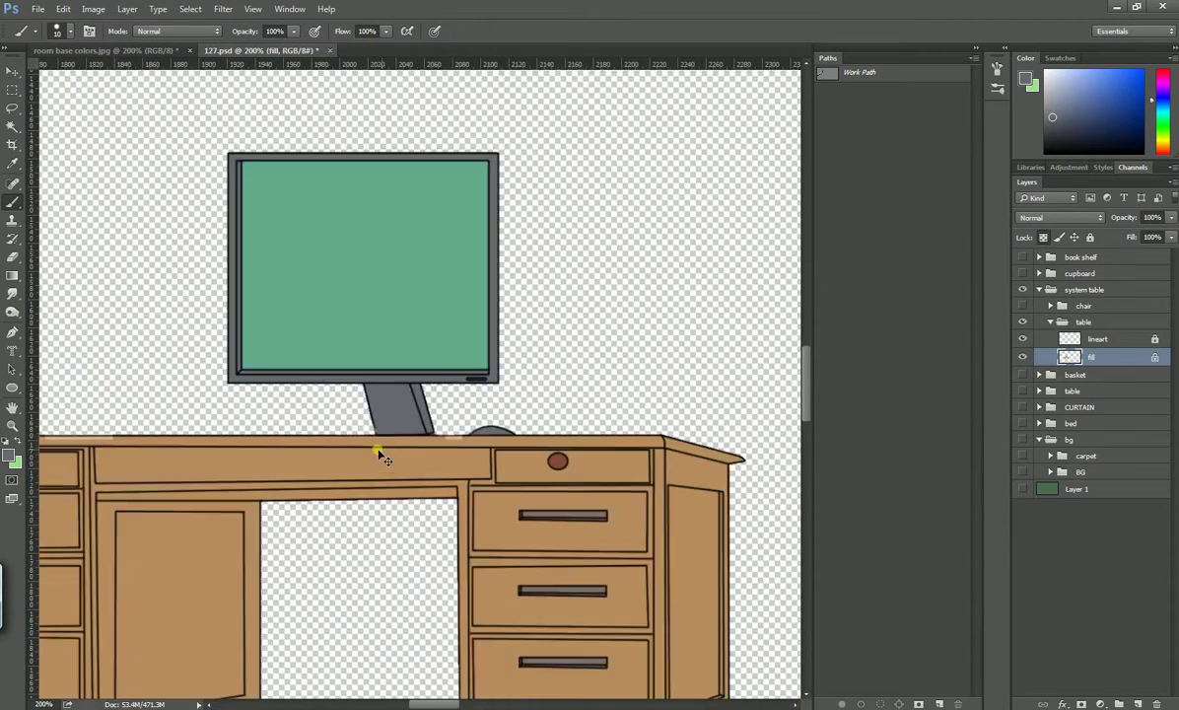
pyautogui.hotkey('ctrl', '-')
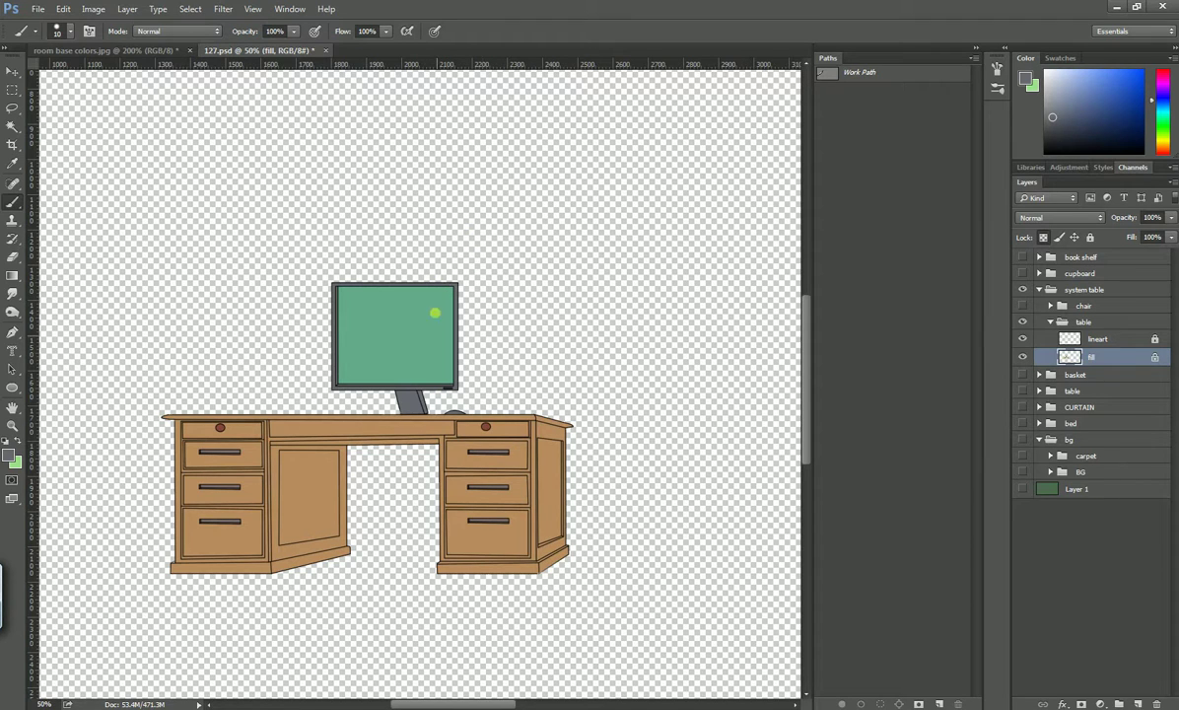
pyautogui.click(134, 50)
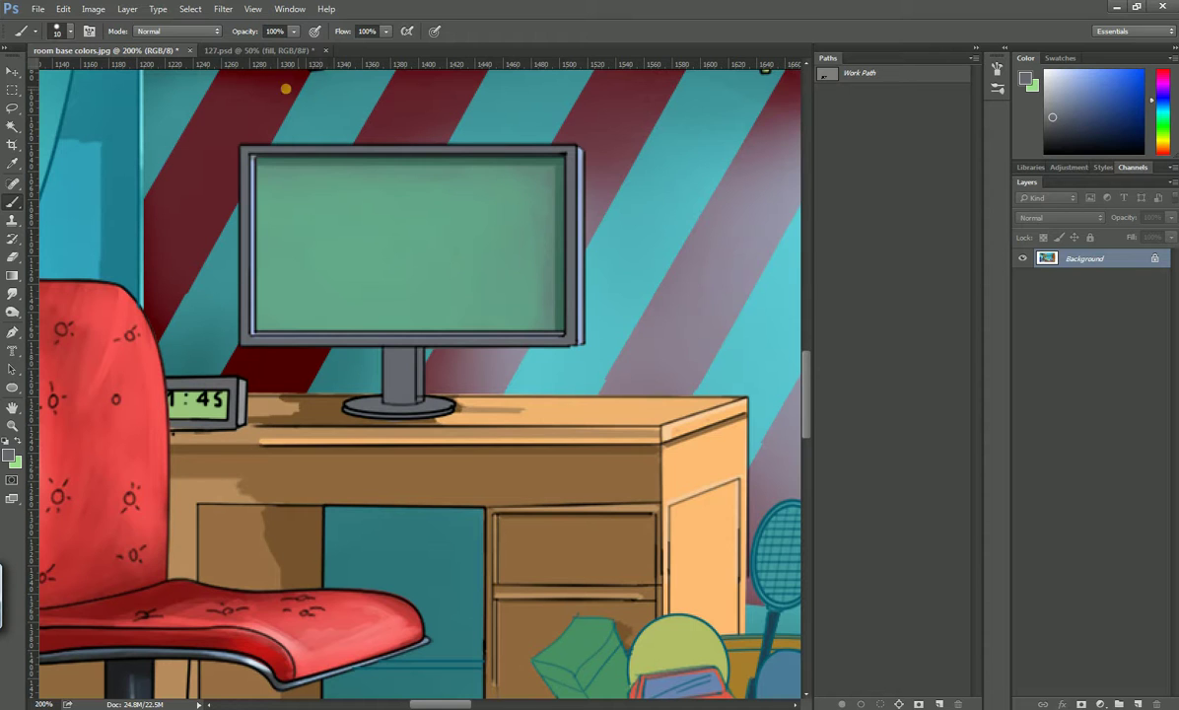
pyautogui.click(256, 51)
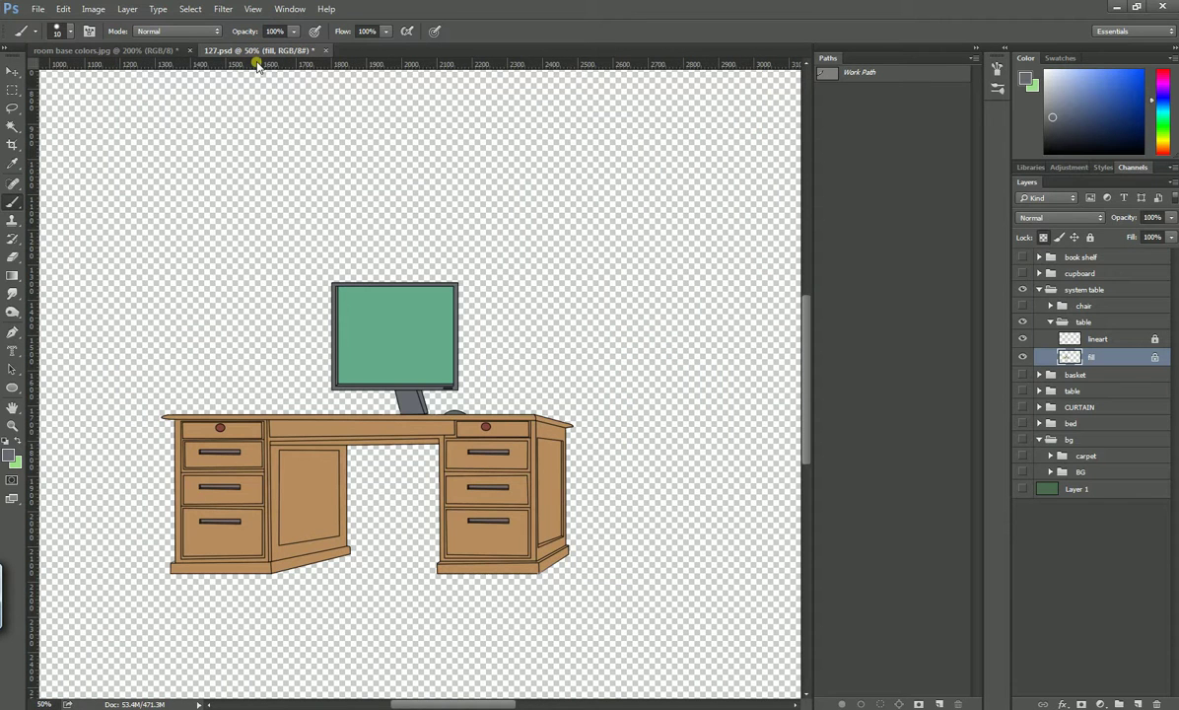